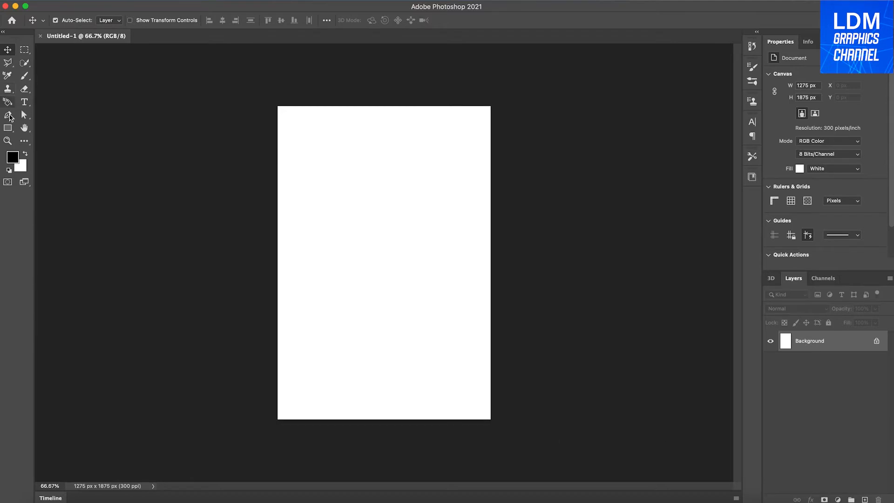
Step: Draw a rectangle shape about 1089 by 1758 px over the canvas and set its corner radii to 0 px
left_click(8, 127)
left_click_drag(278, 110, 460, 404)
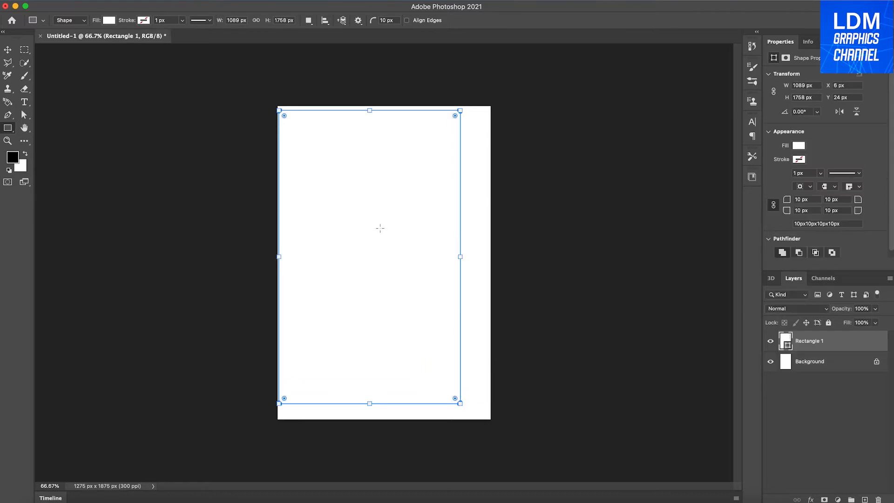
left_click(800, 200)
type("0")
key("Return")
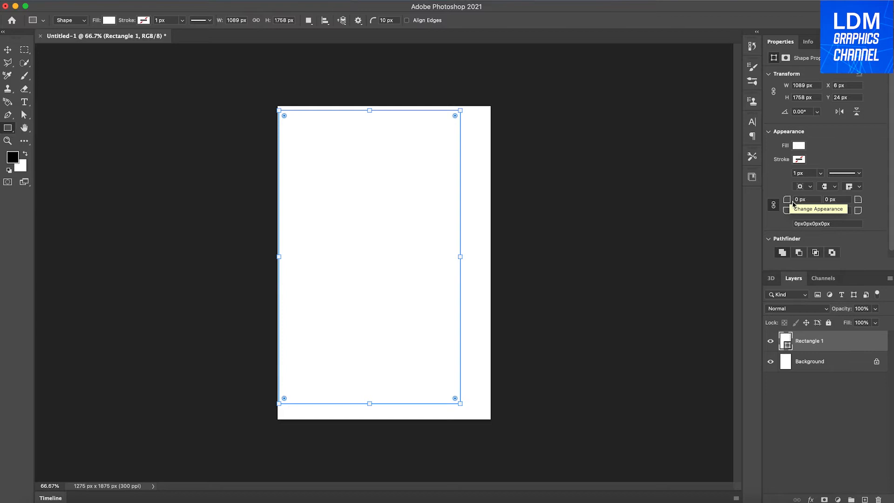
Step: Fill the rectangle with a mustard gold colour, RGB 187, 160, 8
left_click(795, 149)
left_click(881, 165)
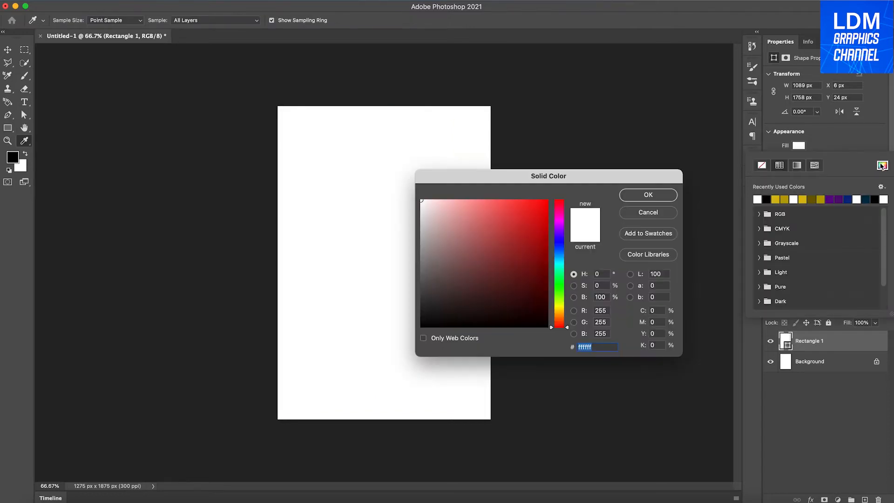
left_click(603, 310)
type("187")
key("Tab")
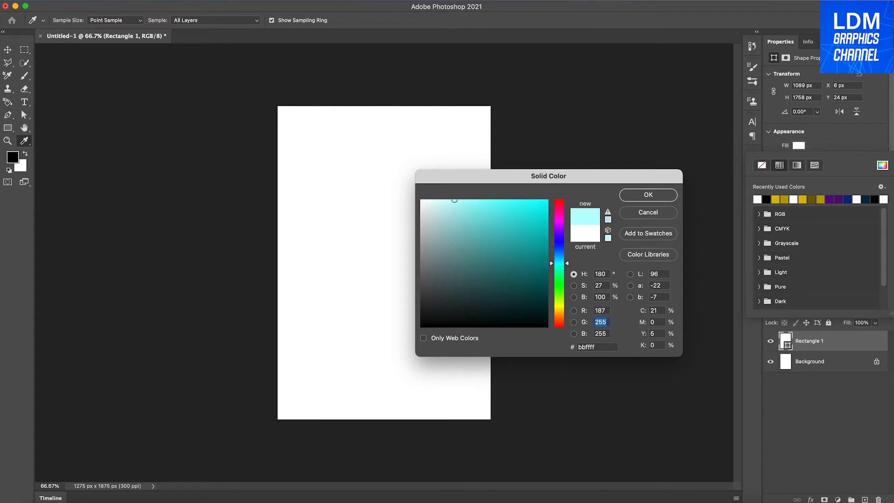
type("160")
key("Tab")
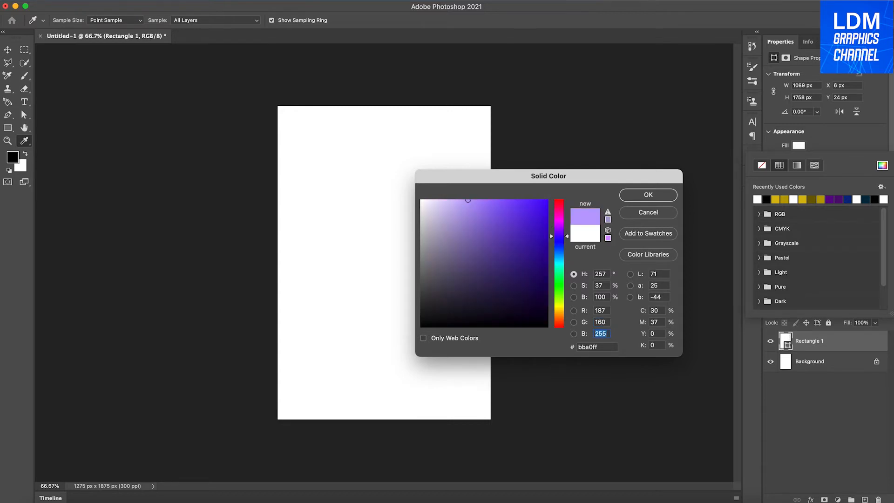
type("8")
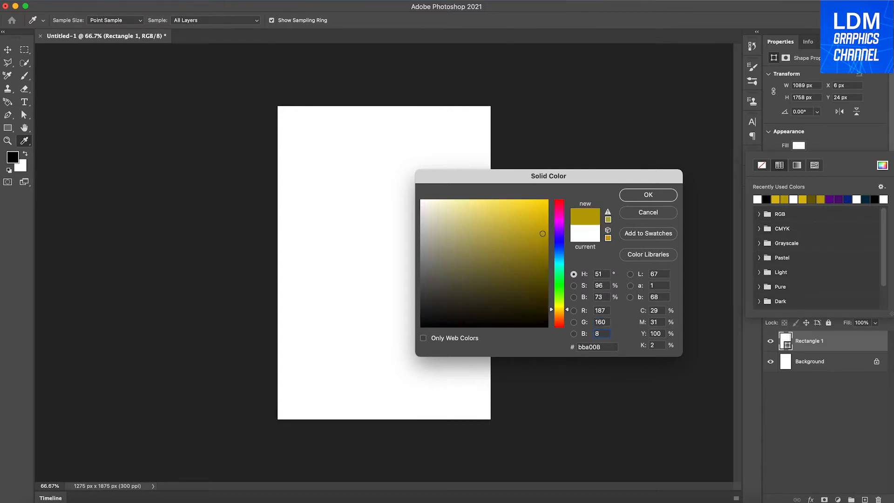
left_click(633, 196)
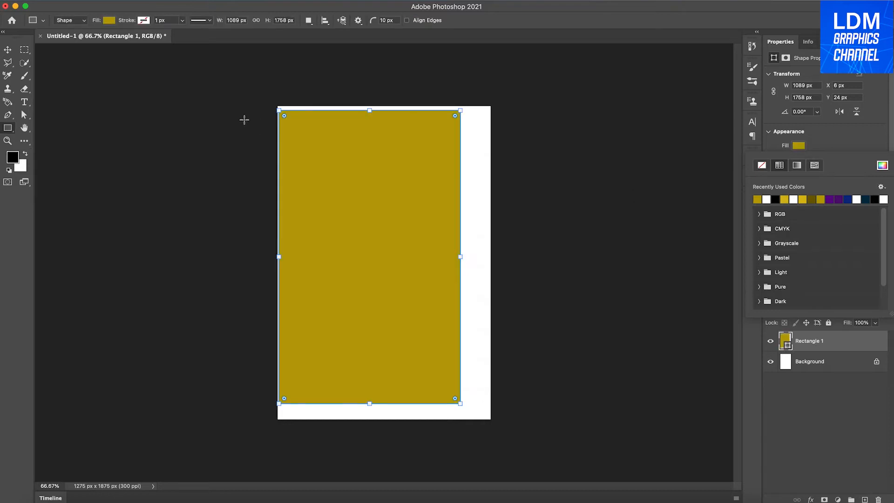
Step: Resize the gold rectangle to 1275 px wide and 1875 px high
left_click(13, 51)
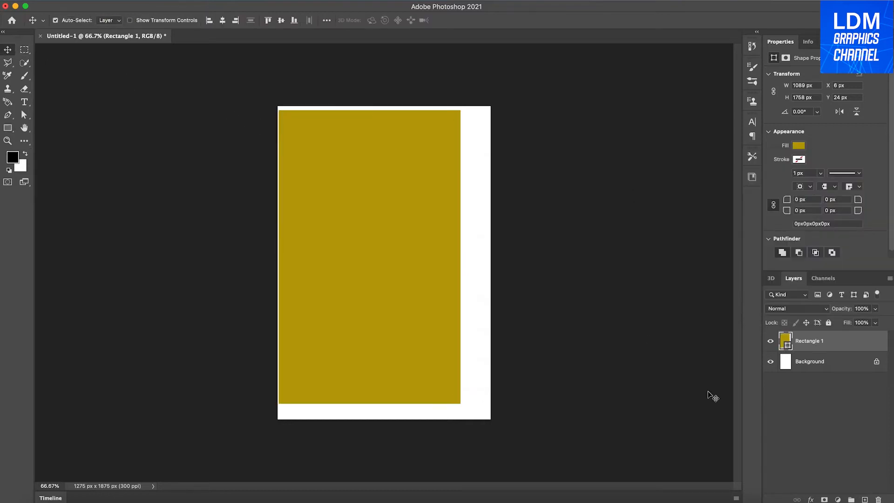
left_click(794, 422)
left_click(803, 347)
left_click(786, 85)
type("1275")
key("Tab")
type("1875")
key("Return")
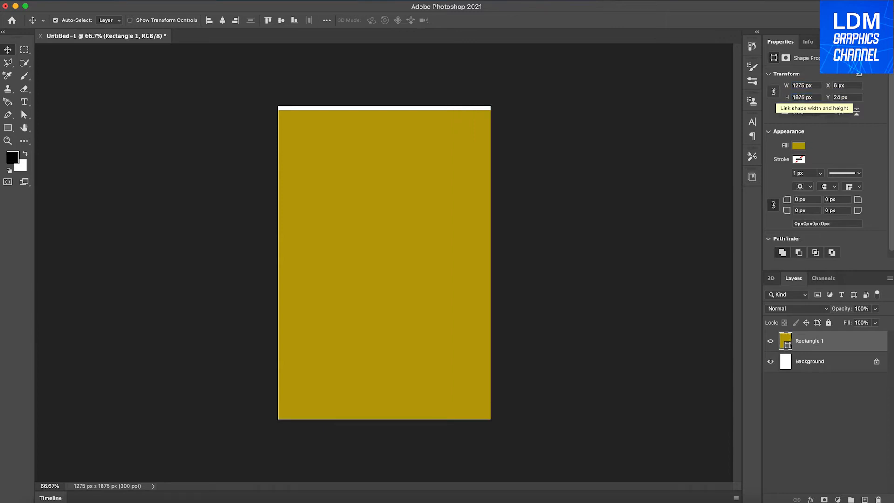
Step: Centre the gold rectangle horizontally and vertically on the canvas, and deselect it
left_click(326, 21)
left_click(326, 21)
left_click(222, 21)
left_click(280, 21)
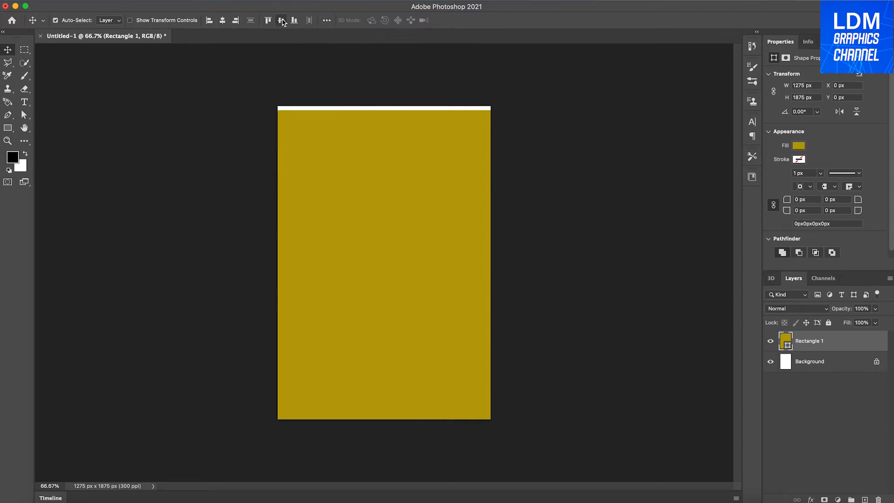
left_click(230, 115)
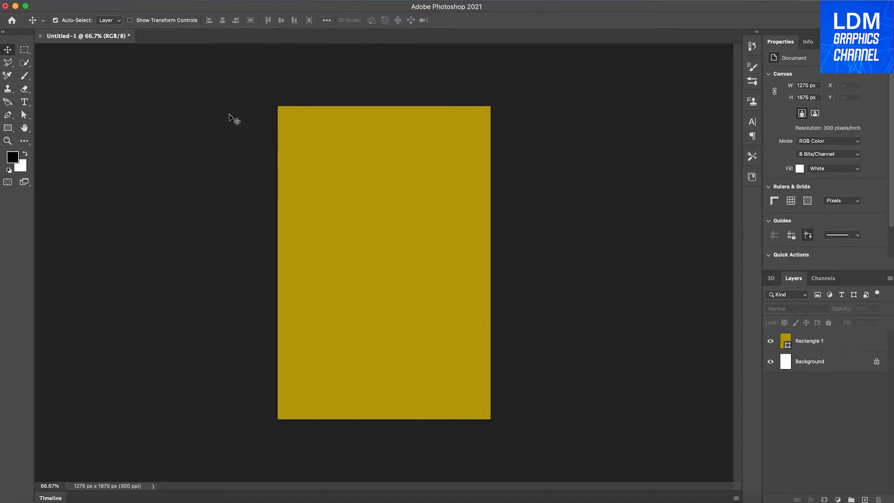
Step: Duplicate the gold rectangle layer and rename the copy WHITE BORDER
left_click(809, 339)
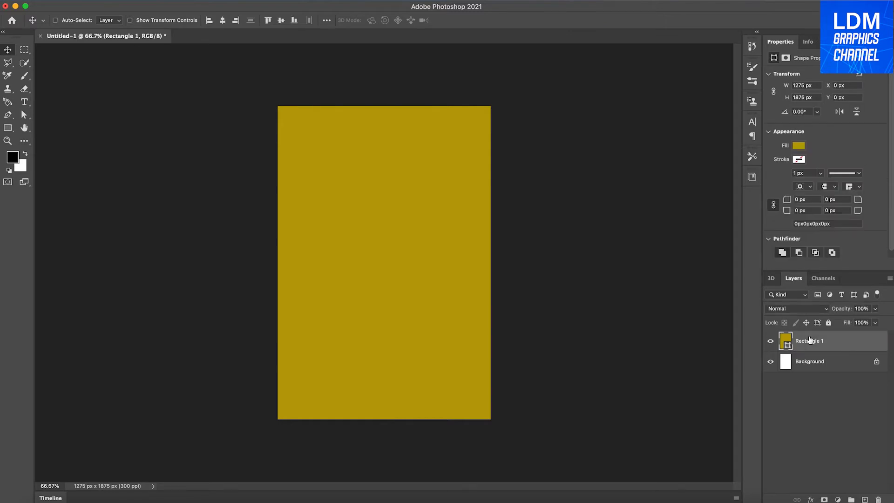
key("super+j")
double_click(809, 339)
type("WHITE")
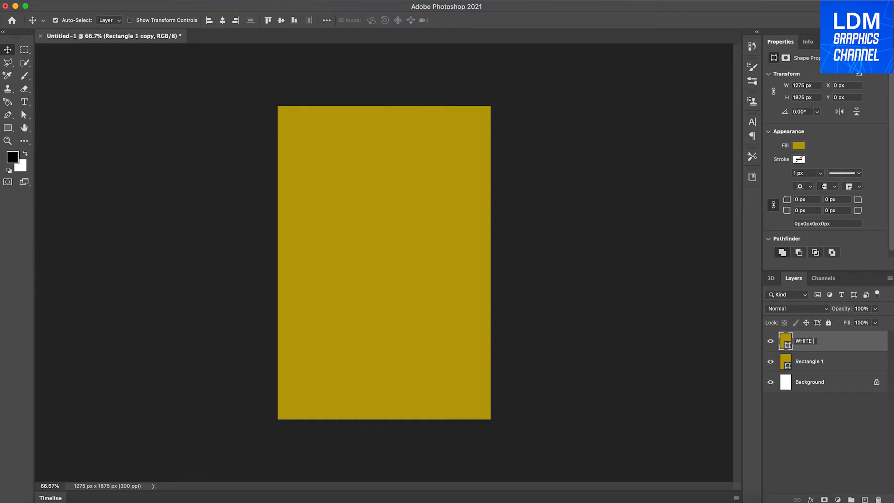
type(" BORDER")
key("Return")
Step: Change the fill colour of the WHITE BORDER shape to white
double_click(786, 343)
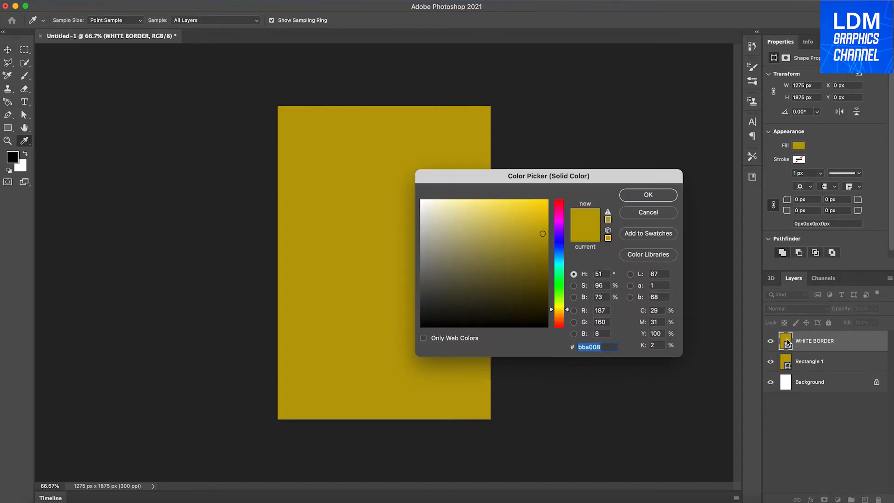
left_click_drag(457, 215, 399, 197)
left_click(632, 197)
Step: Resize the WHITE BORDER shape to 1190 by 1800 px and centre it horizontally and vertically on the canvas
left_click(777, 86)
type("1190")
key("Tab")
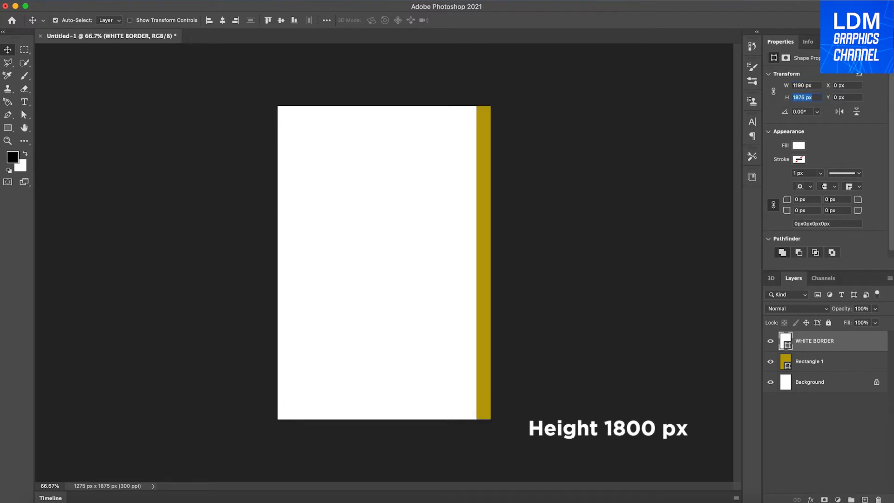
type("1800")
key("Return")
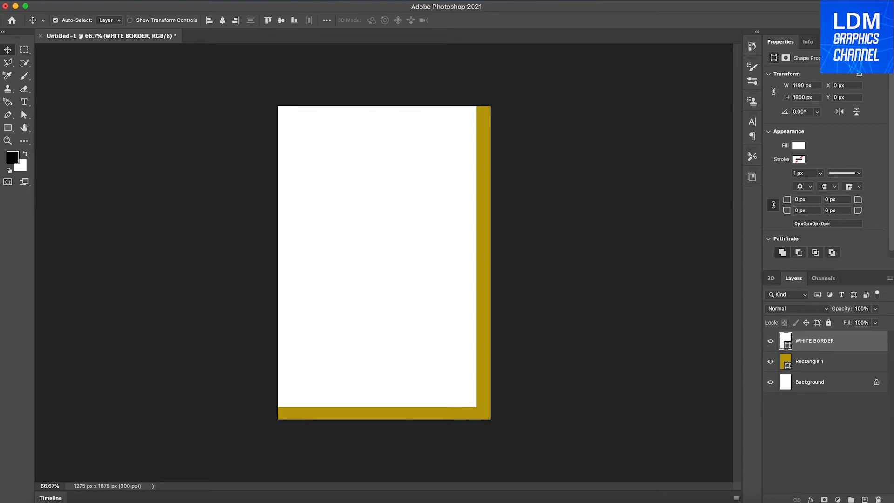
left_click(223, 20)
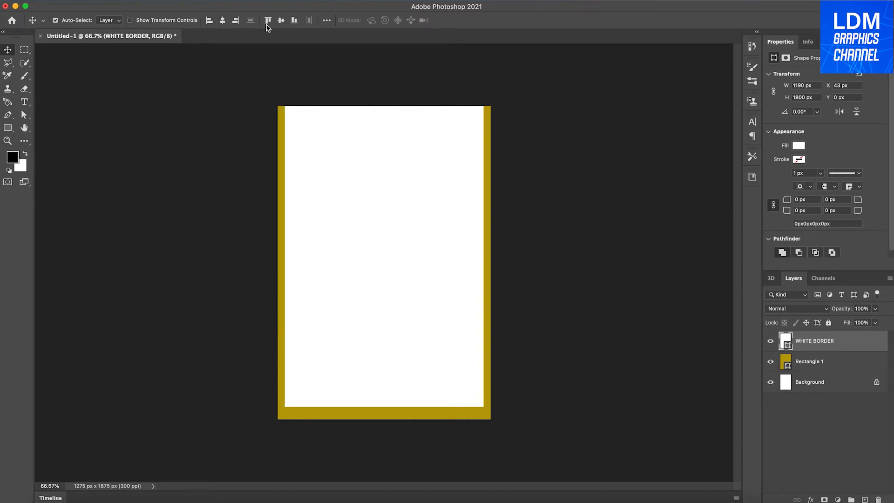
left_click(281, 20)
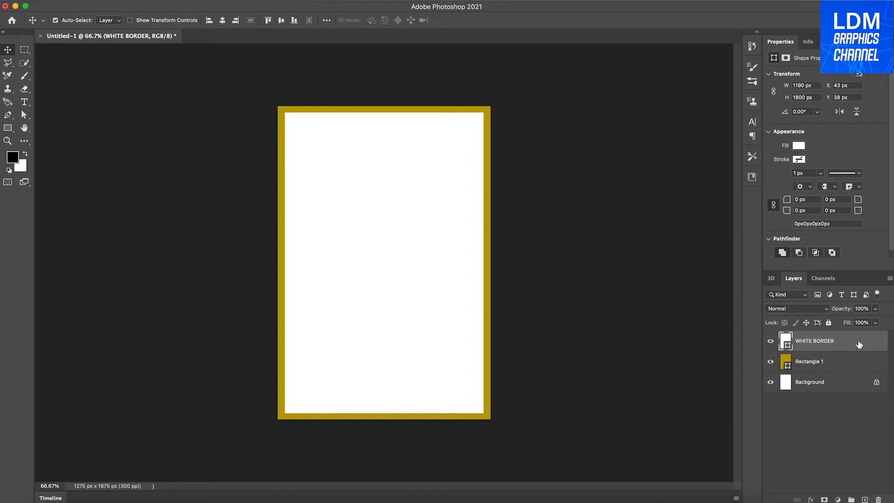
Step: Duplicate the WHITE BORDER layer and rename the copy Picture
key("super+j")
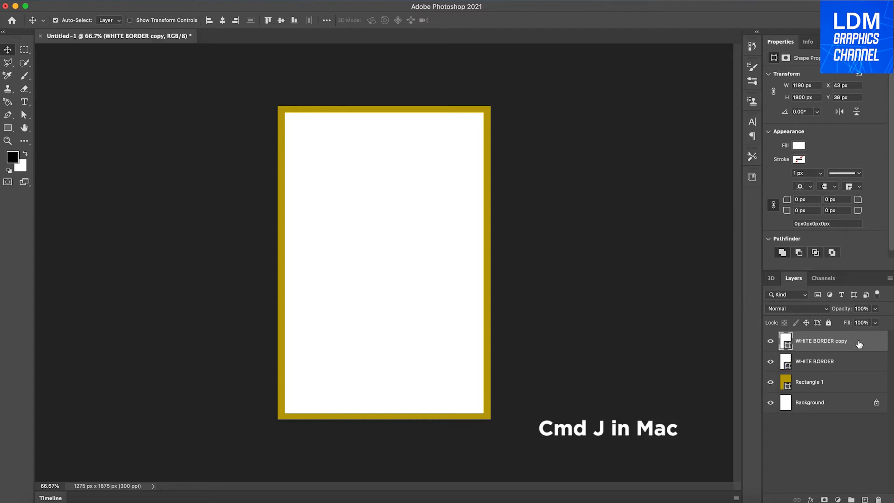
double_click(821, 340)
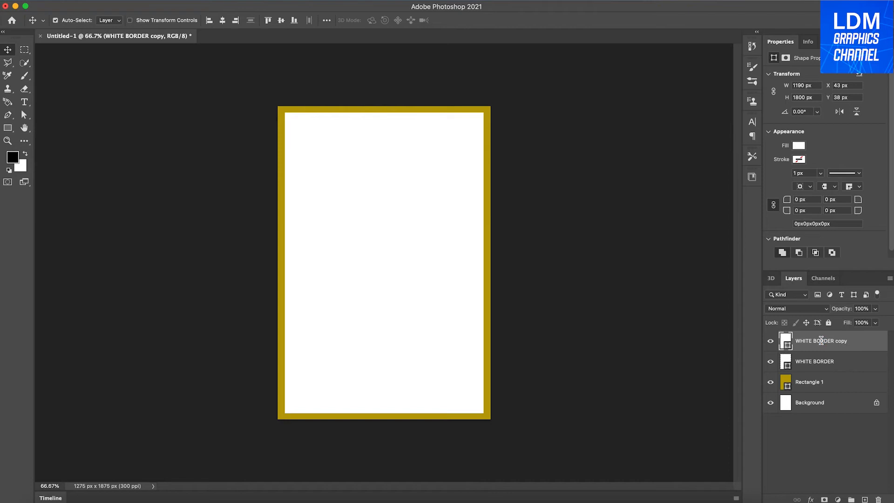
type("Picture")
key("Return")
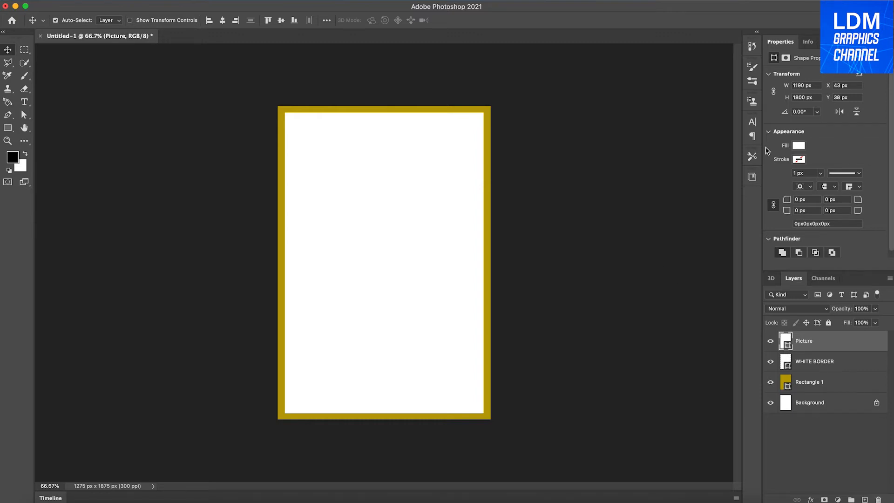
Step: Change the fill of the Picture shape to black using a recently used colour
double_click(803, 83)
left_click(796, 146)
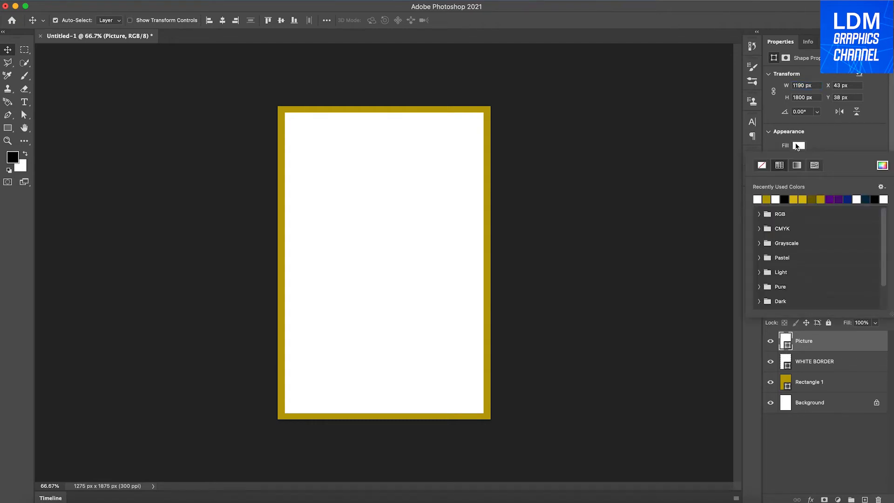
left_click(757, 199)
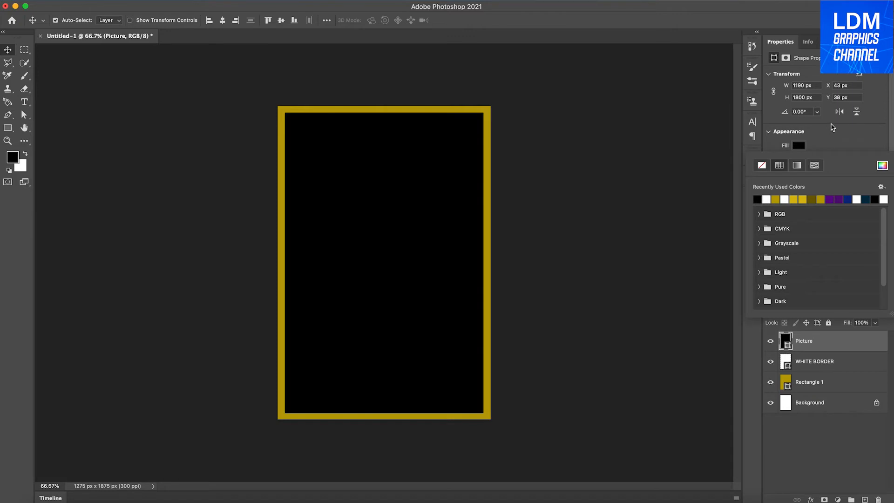
left_click(830, 124)
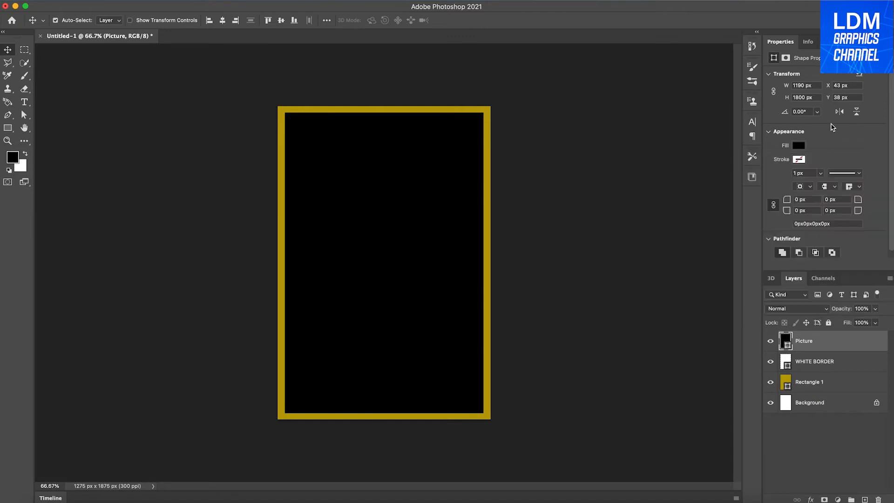
Step: Resize the Picture shape to 1165 by 1780 px and centre it horizontally and vertically on the canvas
left_click(802, 85)
left_click_drag(804, 85, 775, 82)
type("1165")
key("Tab")
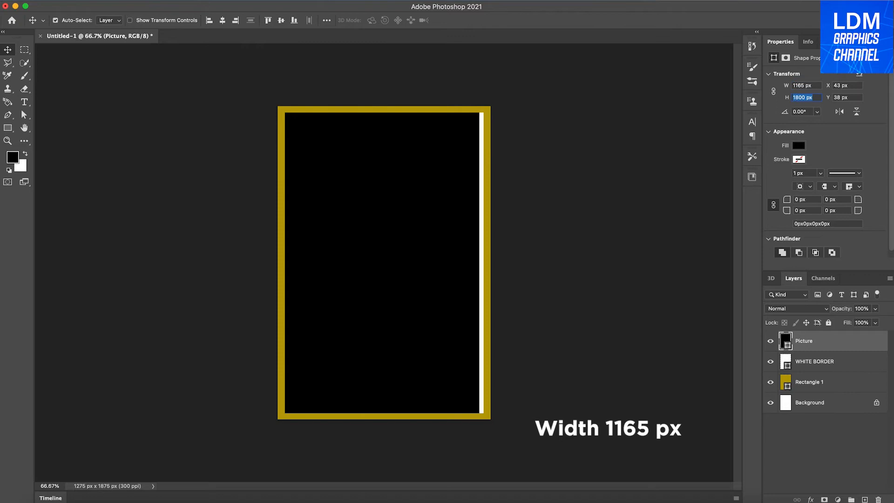
type("1780")
key("Return")
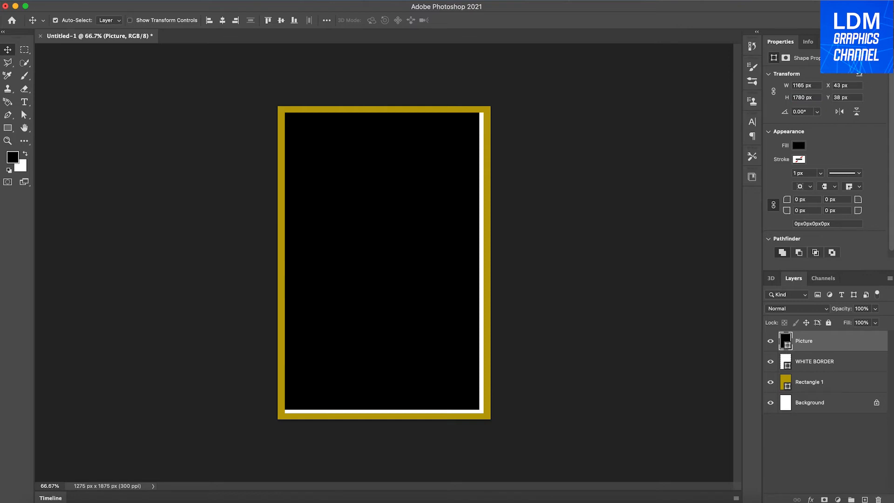
left_click(221, 20)
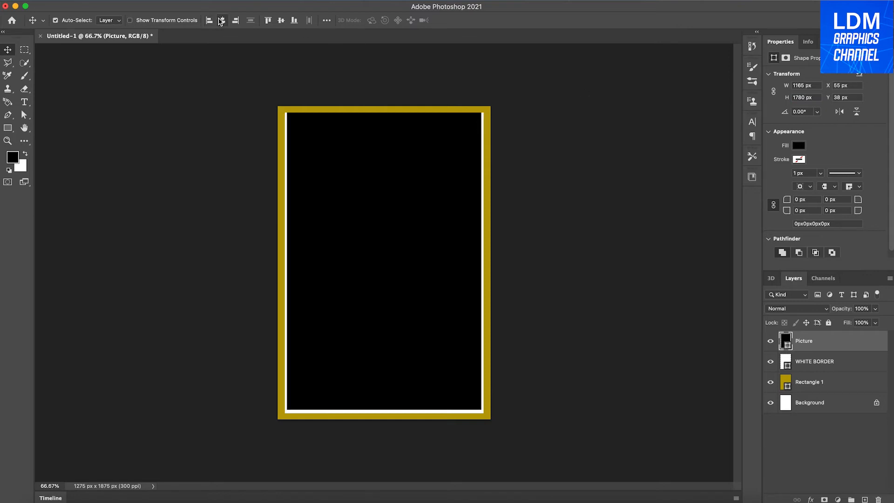
left_click(281, 21)
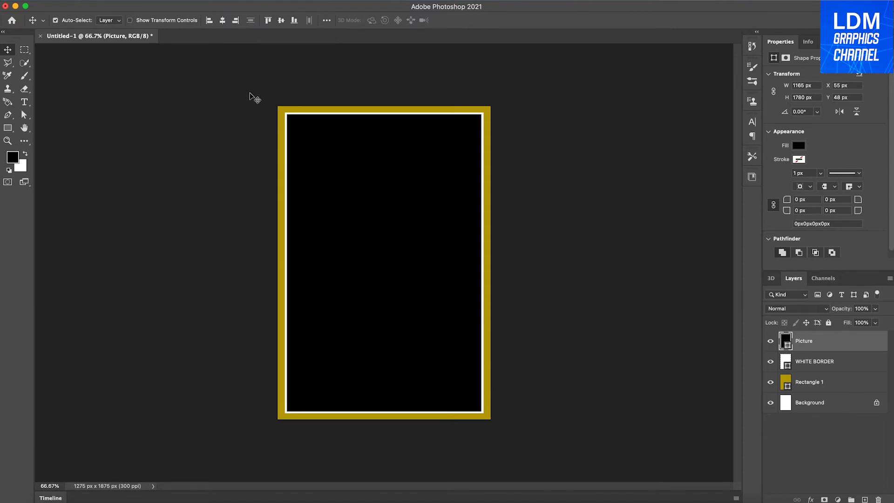
Step: Place the microphone photo pexels-los-muertos-crew-7586689.jpg from the Source folder into the document above the Picture layer
left_click(49, 501)
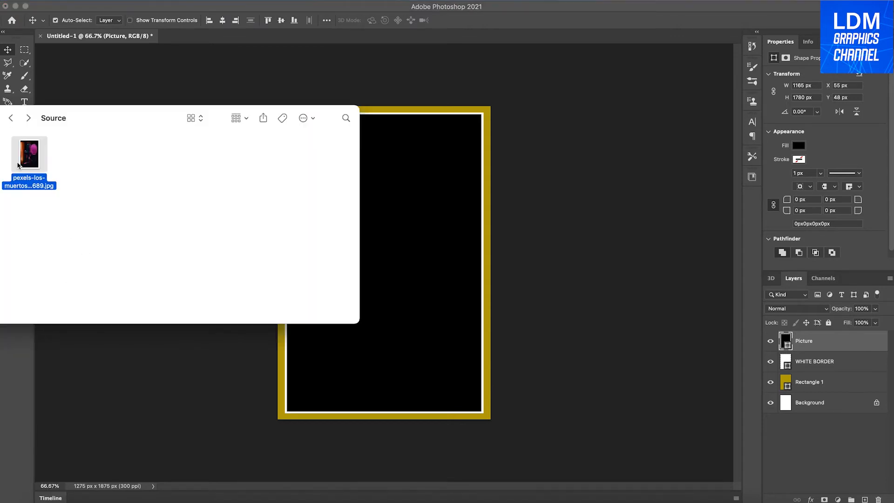
left_click_drag(26, 156, 393, 197)
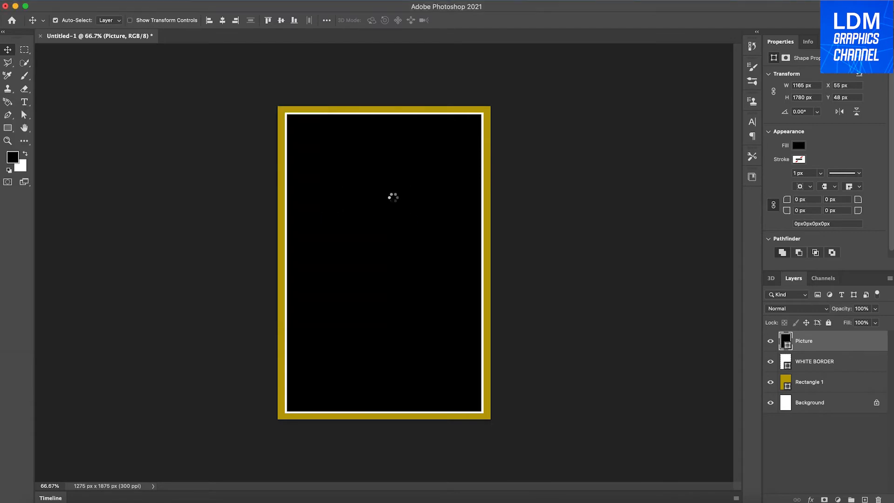
left_click(489, 20)
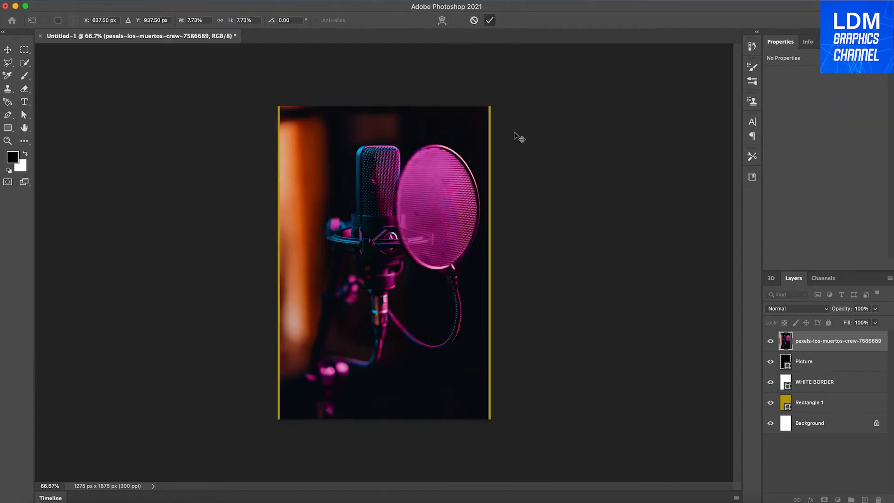
Step: Create a clipping mask that confines the microphone photo to the Picture shape, and deselect the layer
right_click(827, 345)
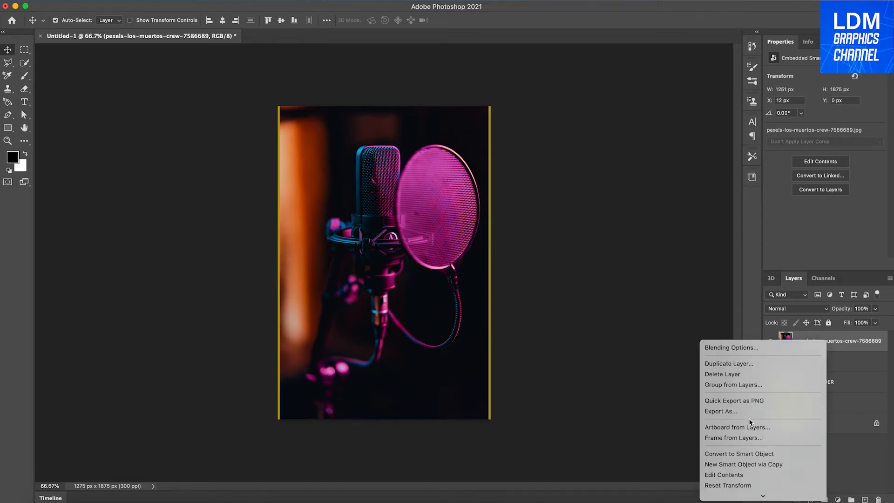
scroll(748, 418, "down", 10)
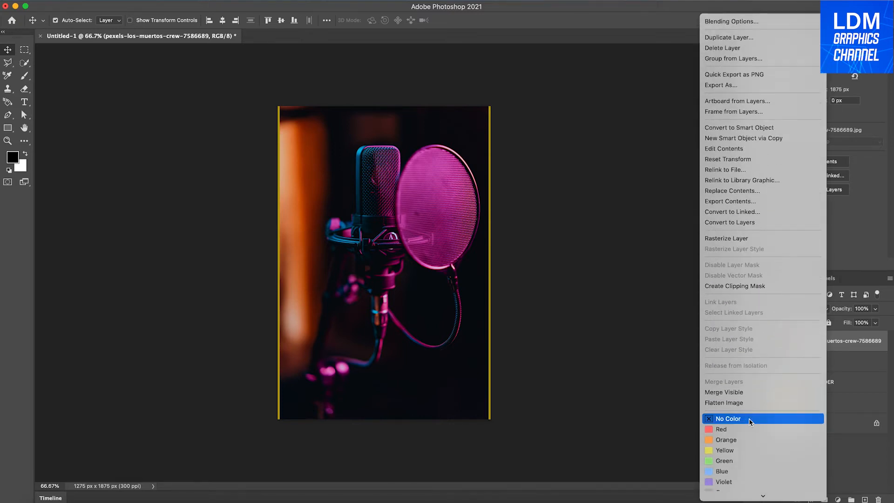
left_click(747, 288)
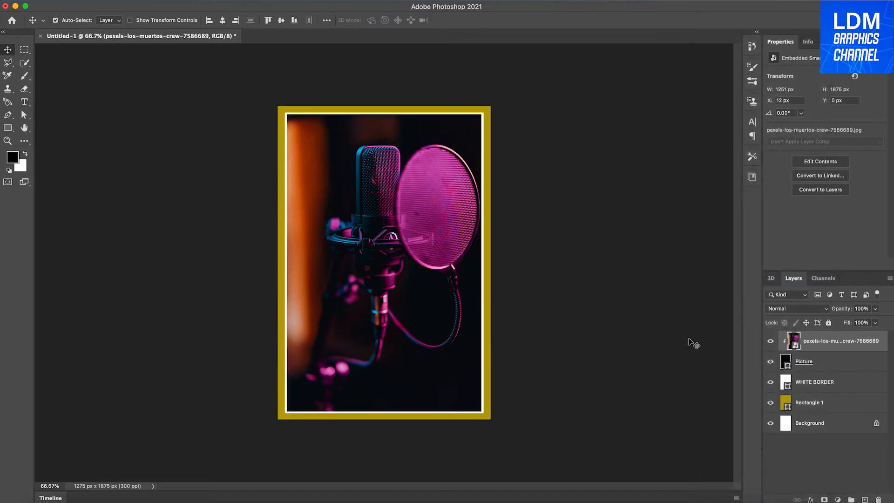
left_click(689, 339)
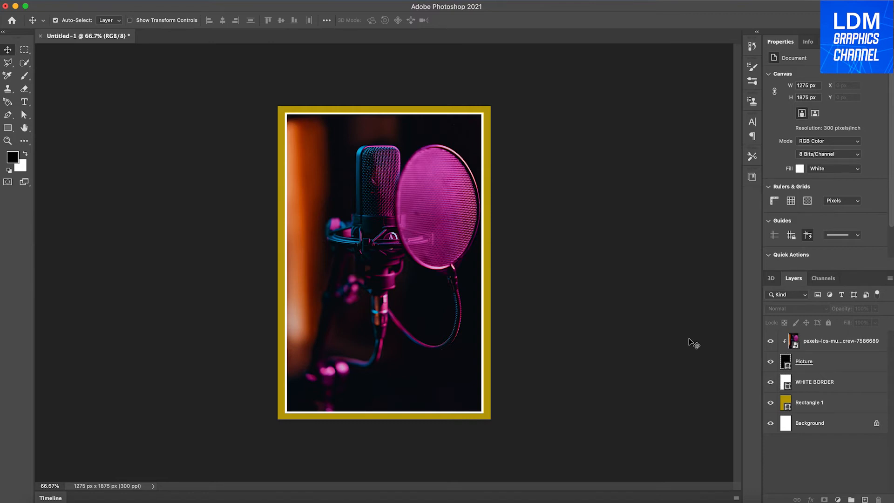
Step: Add a Hue/Saturation adjustment layer clipped to the microphone photo and set its hue to +15
left_click(836, 499)
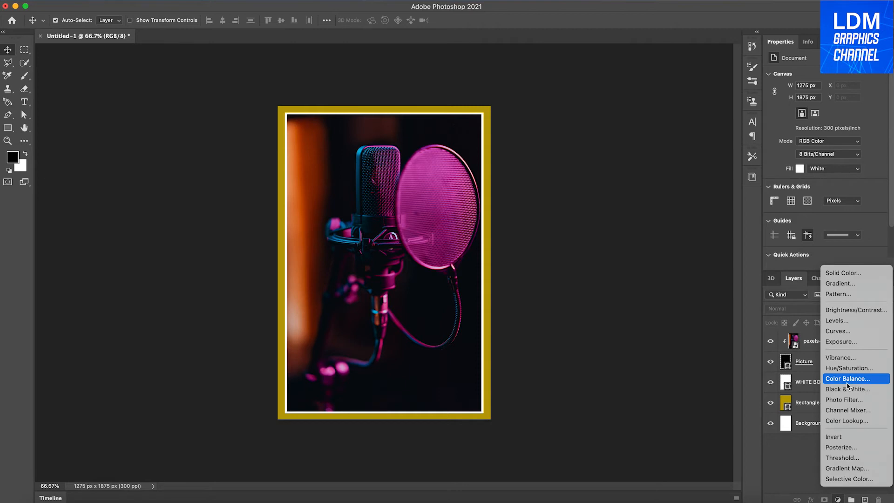
left_click(846, 368)
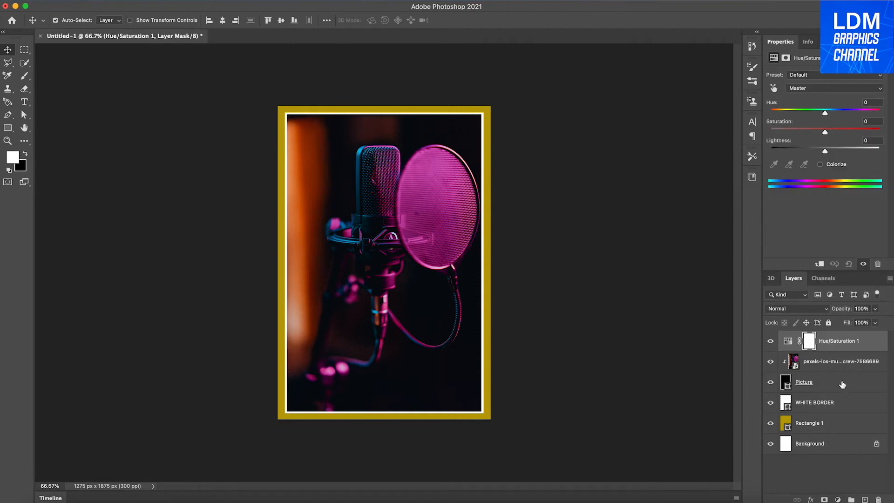
right_click(834, 343)
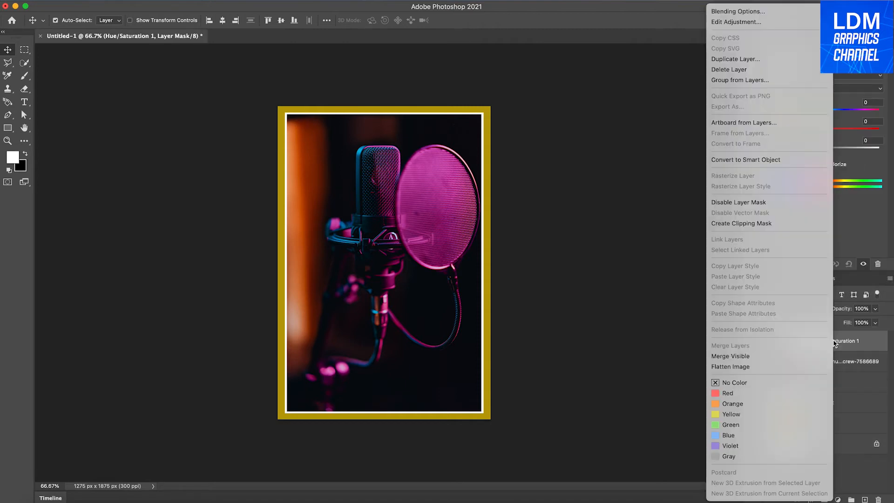
left_click(751, 227)
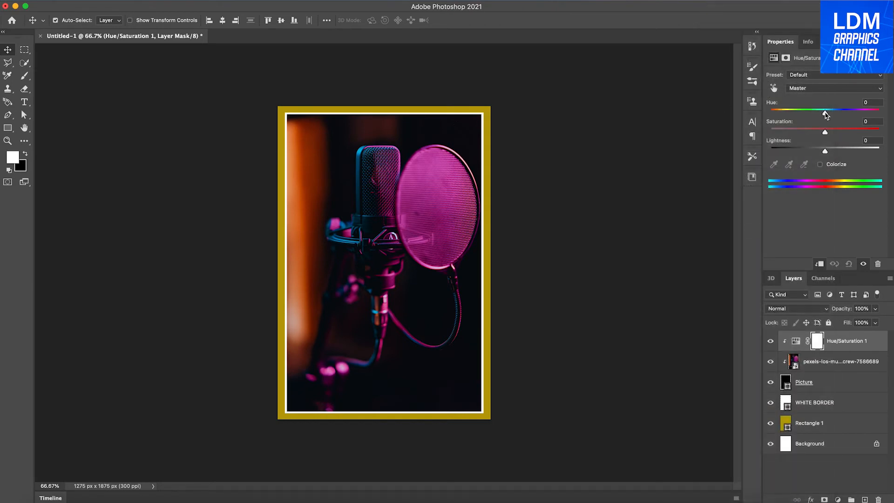
left_click_drag(825, 115, 834, 115)
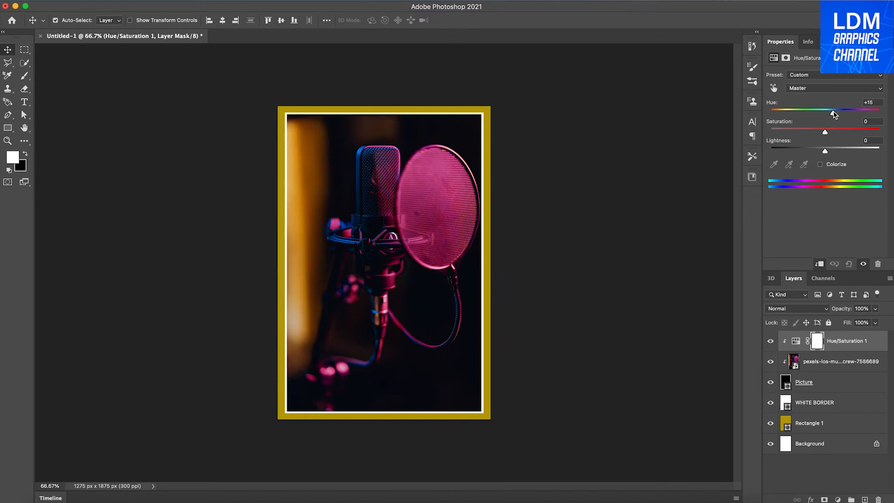
left_click(692, 138)
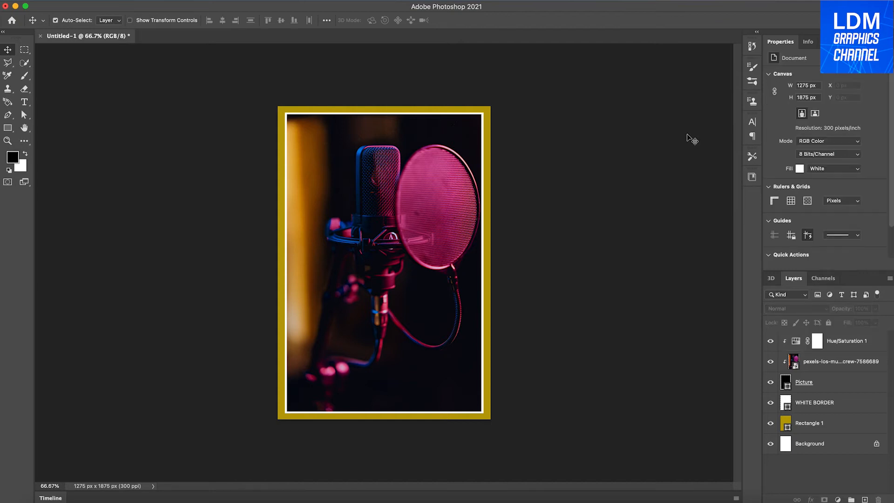
Step: Create a text box about 478 by 245 px over the lower part of the photo and enter "Voice Over"
key("t")
left_click_drag(353, 282, 433, 322)
left_click(407, 310)
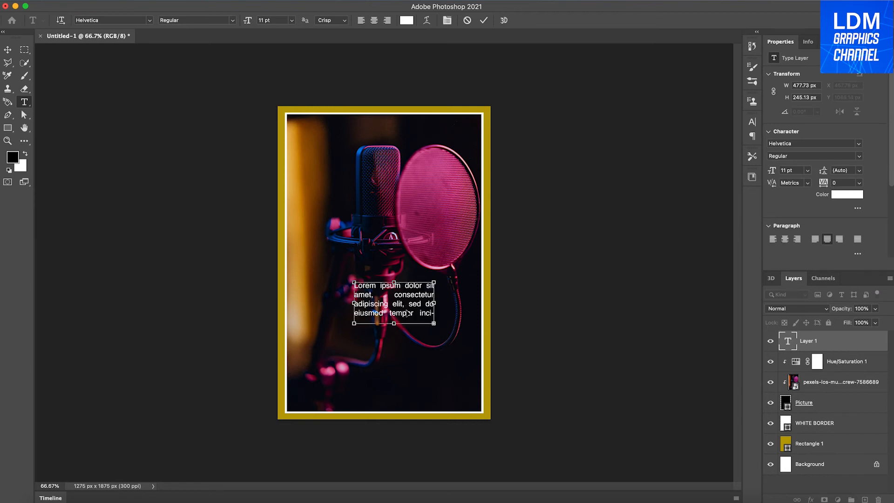
key("super+a")
type("Voic")
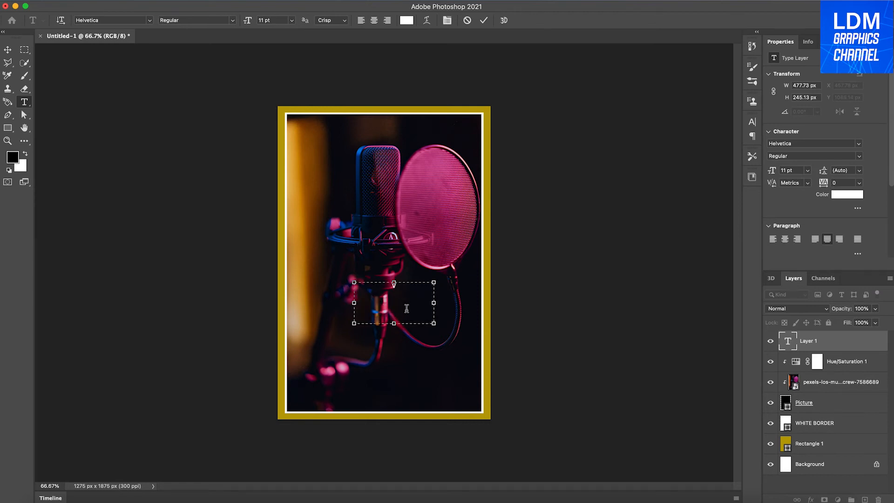
type("e Over")
Step: Set the "Voice Over" text to the Barlock font at 30 pt
left_click(859, 146)
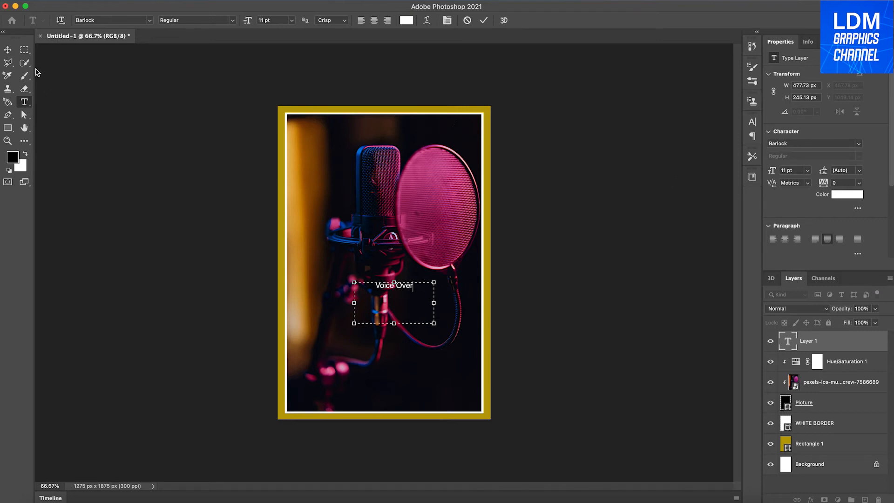
key("Escape")
triple_click(394, 285)
type("30")
key("Return")
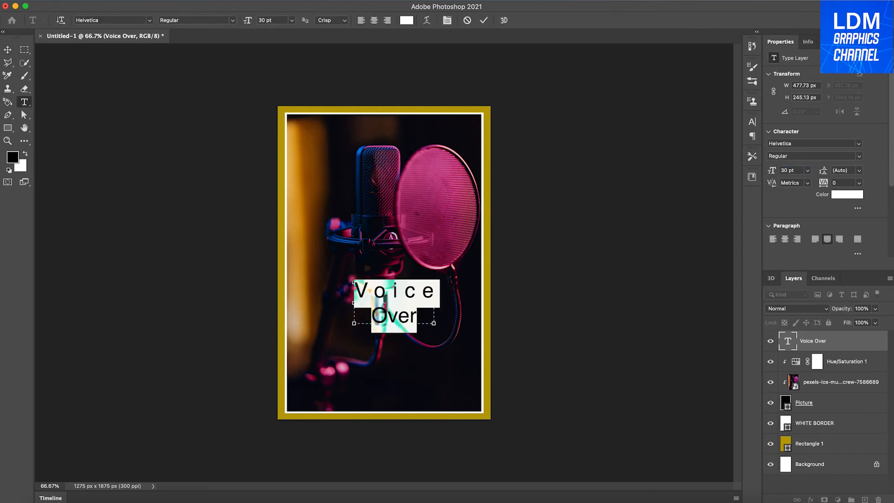
left_click(391, 301)
Step: Resize the title's text box to about 804 by 165 px so it fits on one line, and centre it below the microphone
left_click_drag(433, 302, 458, 300)
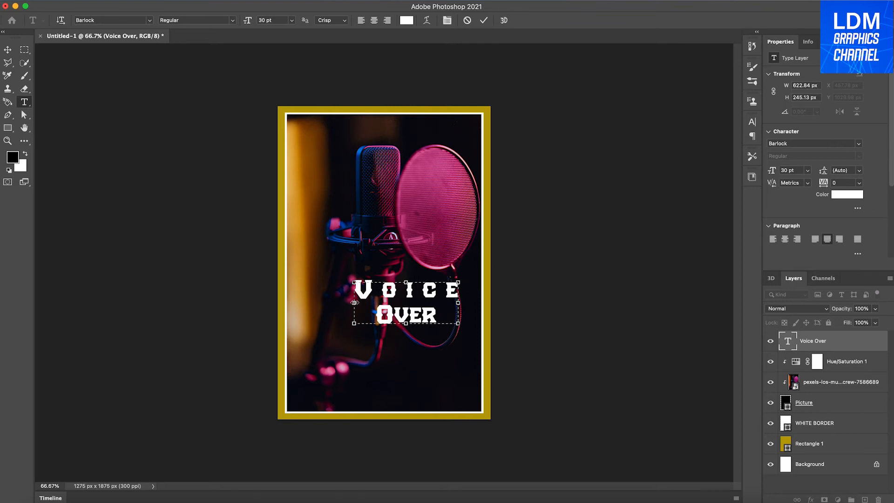
left_click_drag(353, 303, 323, 303)
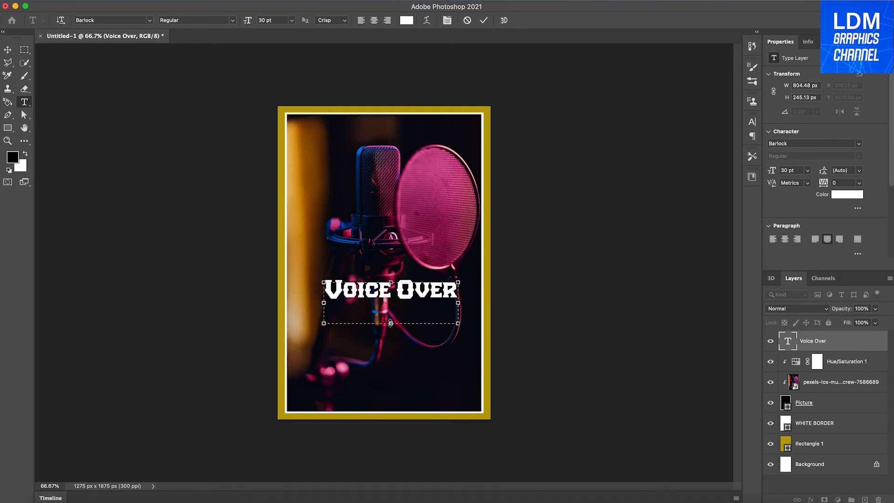
left_click_drag(390, 322, 390, 302)
left_click(484, 20)
key("v")
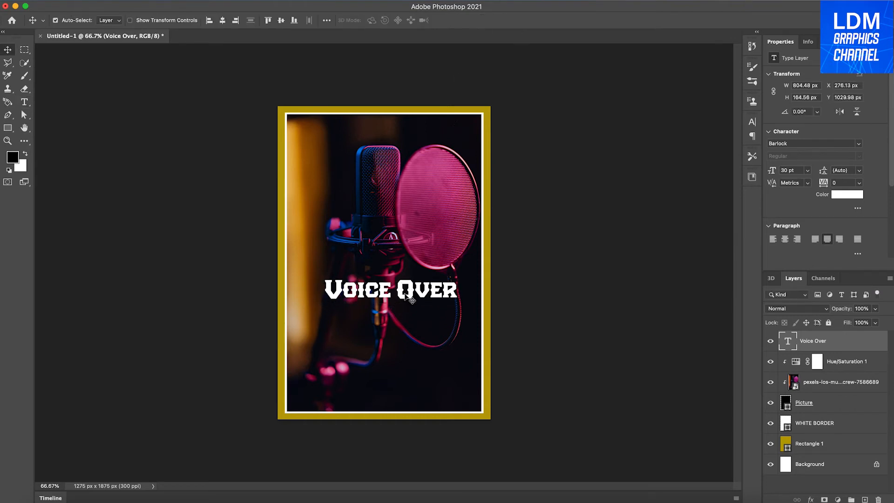
left_click_drag(407, 297, 392, 303)
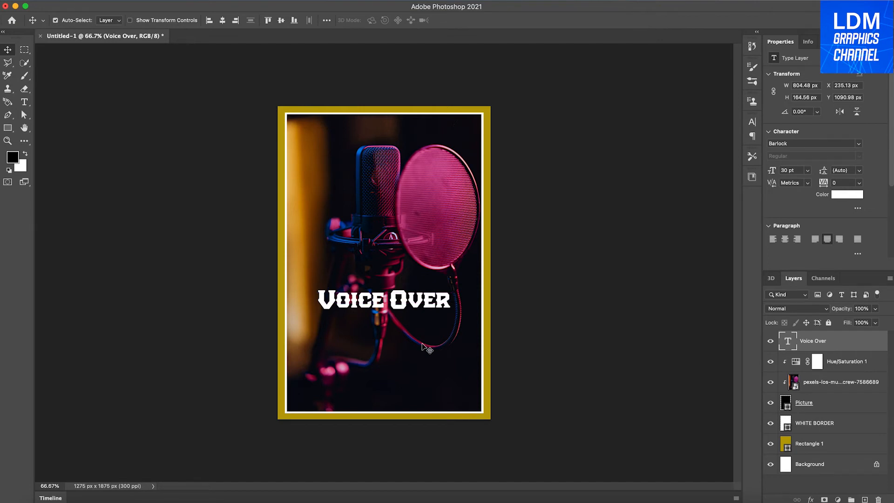
Step: Draw a rectangle about 416 by 99 px centred below the title and round its corners to 49 px
key("u")
left_click_drag(349, 341, 419, 357)
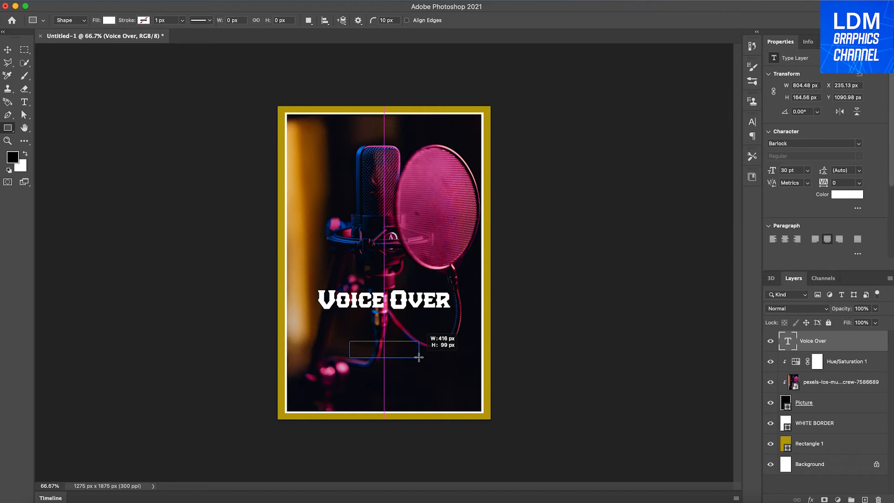
left_click_drag(419, 357, 418, 357)
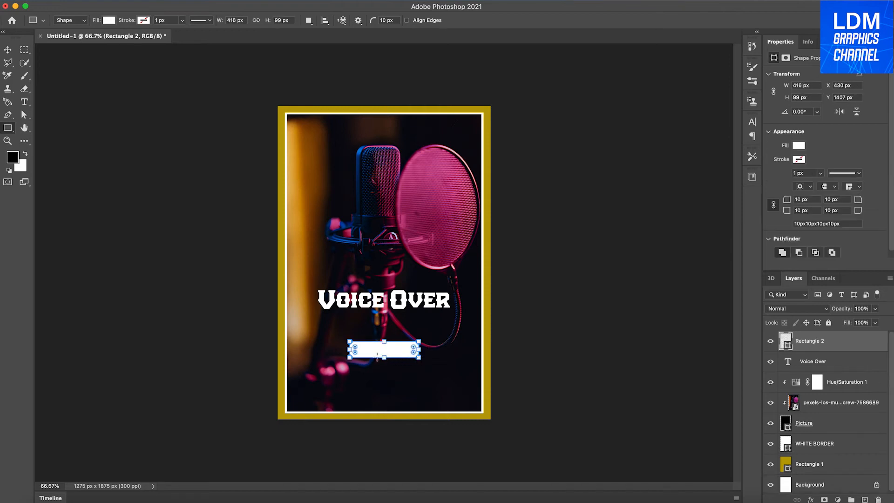
left_click_drag(357, 349, 383, 356)
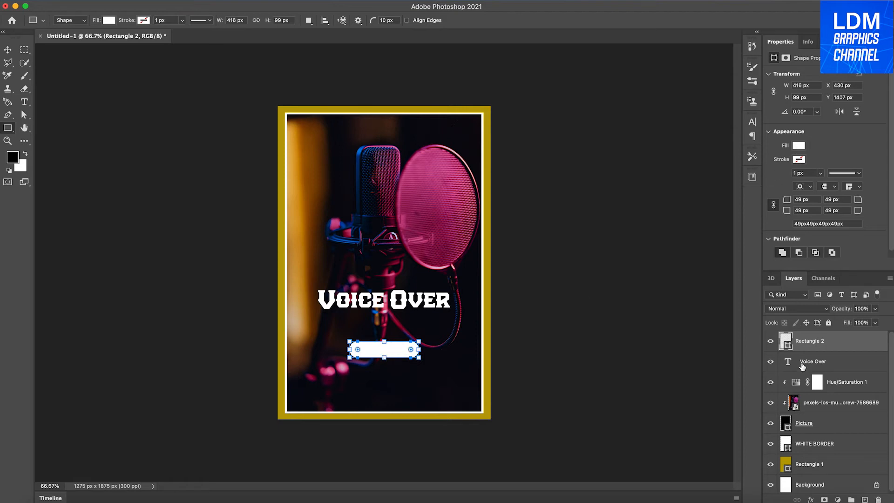
Step: Fill the rounded rectangle with gold, RGB 217, 186, 12
left_click(797, 147)
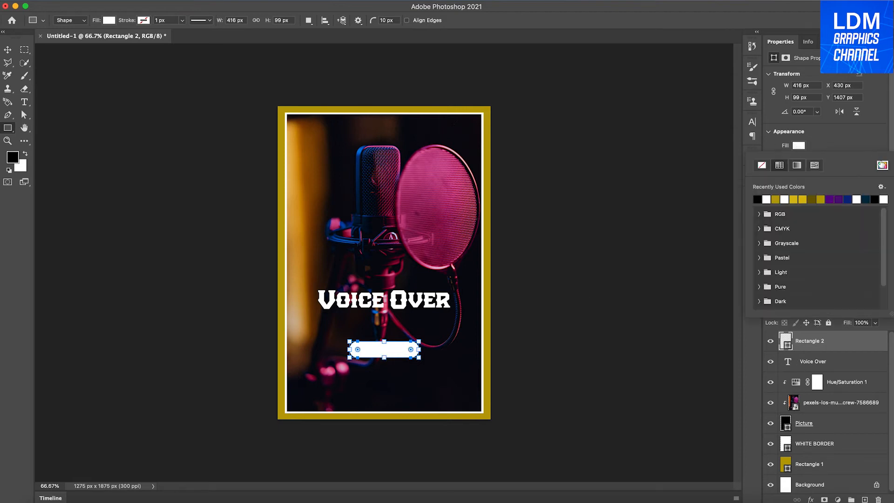
left_click(881, 166)
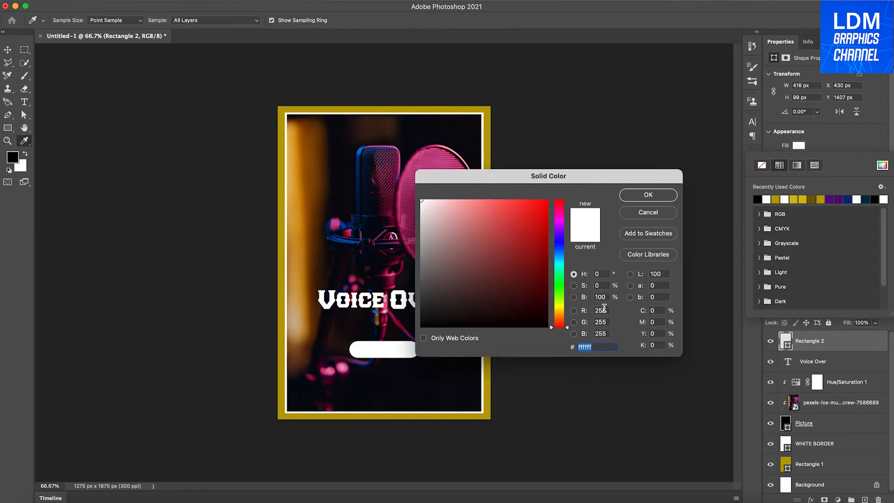
left_click_drag(606, 311, 592, 315)
type("217")
key("Tab")
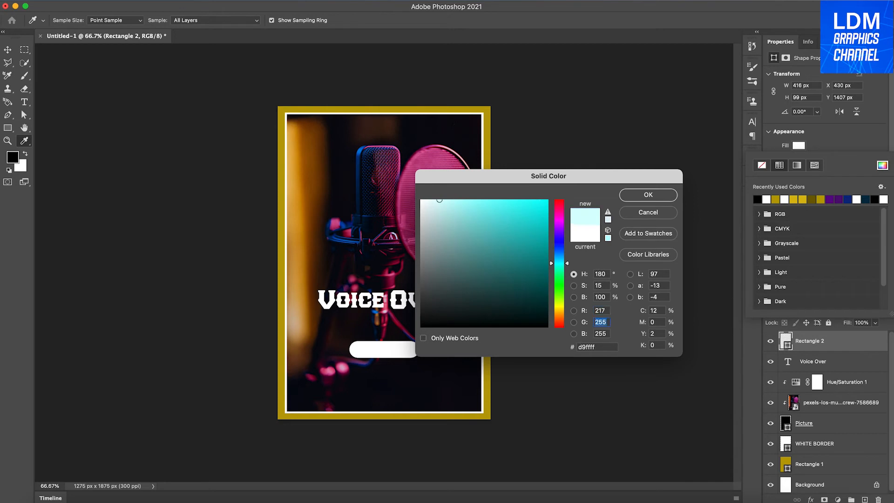
type("186")
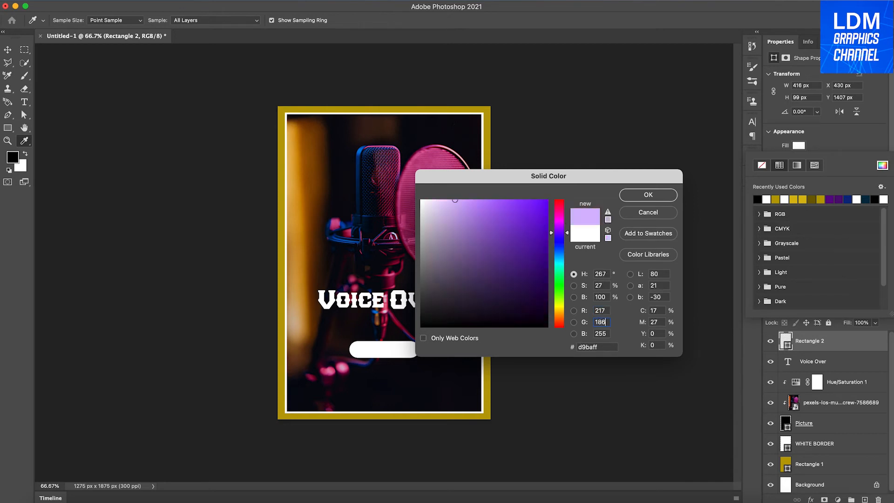
key("Tab")
type("12")
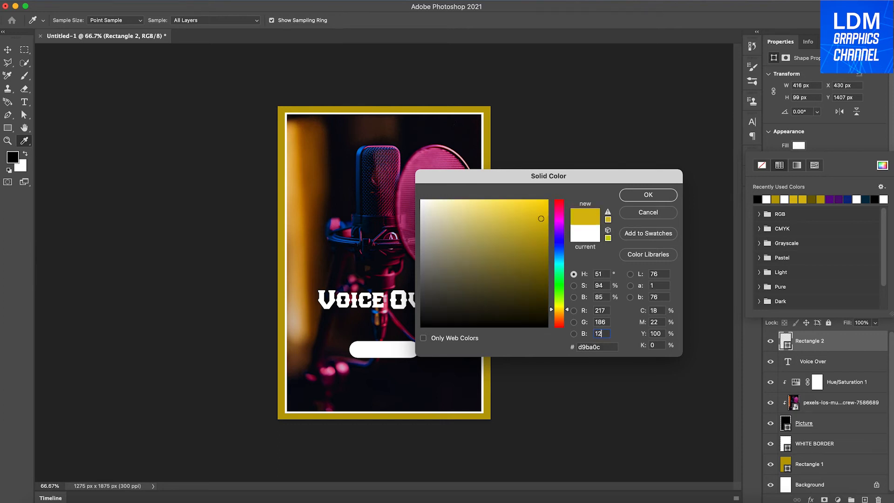
left_click(648, 194)
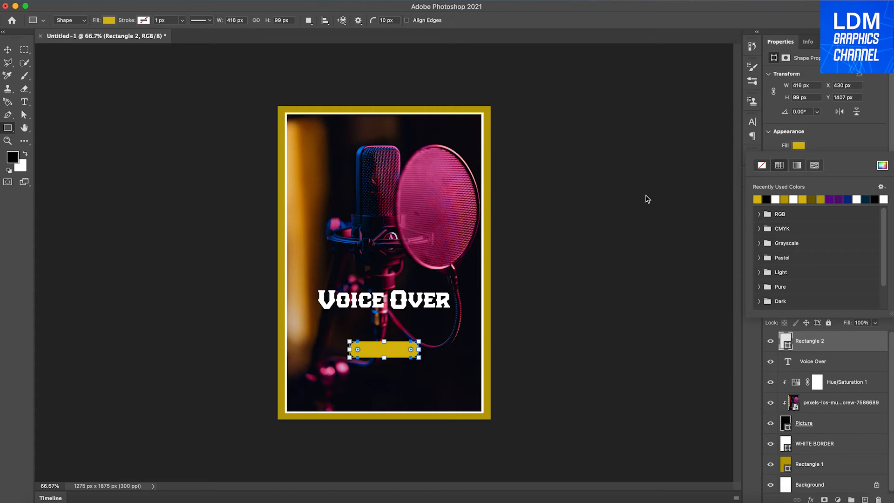
left_click(647, 199)
Step: Create a text box about 560 by 237 px over the gold rounded rectangle and enter "Contest"
left_click(24, 102)
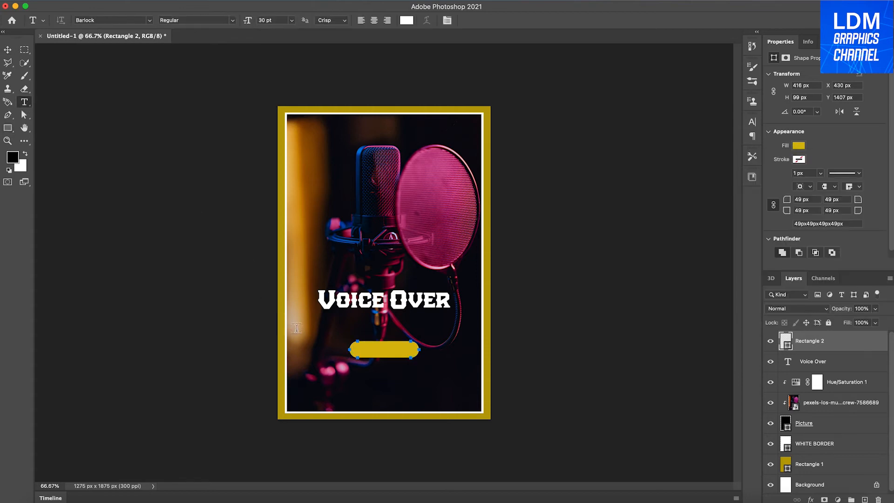
left_click_drag(341, 322, 384, 337)
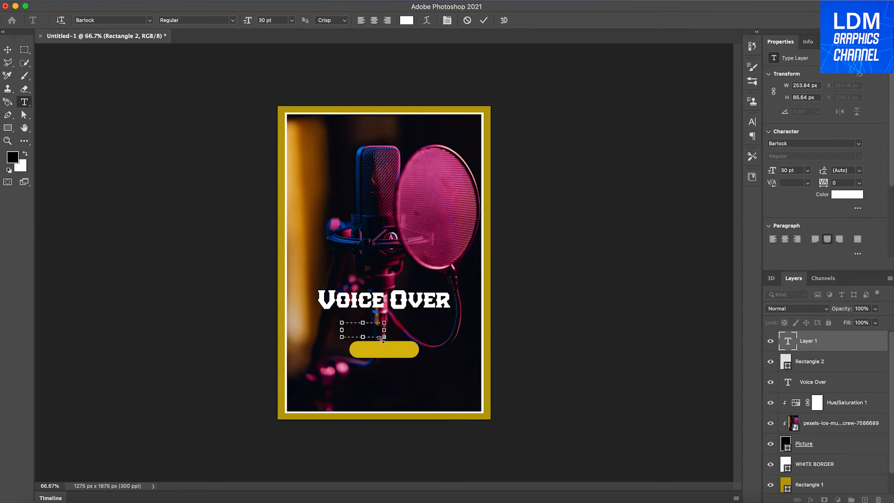
left_click_drag(384, 337, 435, 362)
type("Contest")
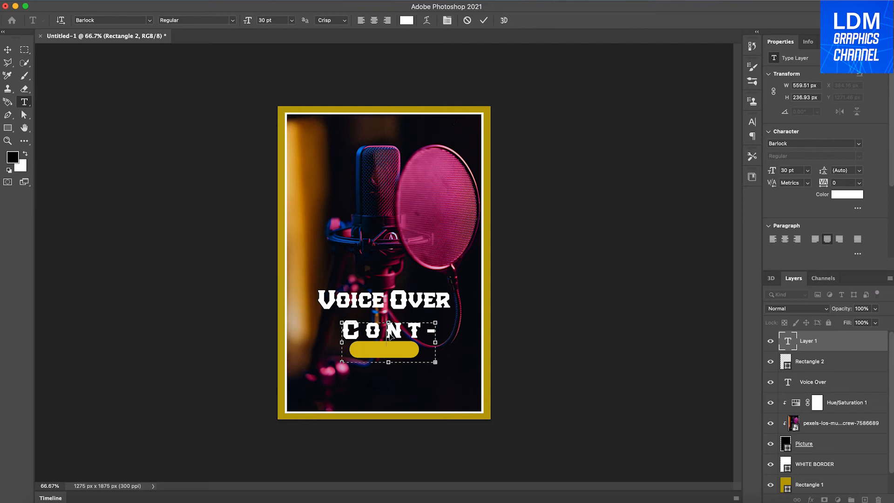
Step: Set the "Contest" text to Helvetica Bold at 20 pt and centre it on the gold rounded rectangle
key("super+a")
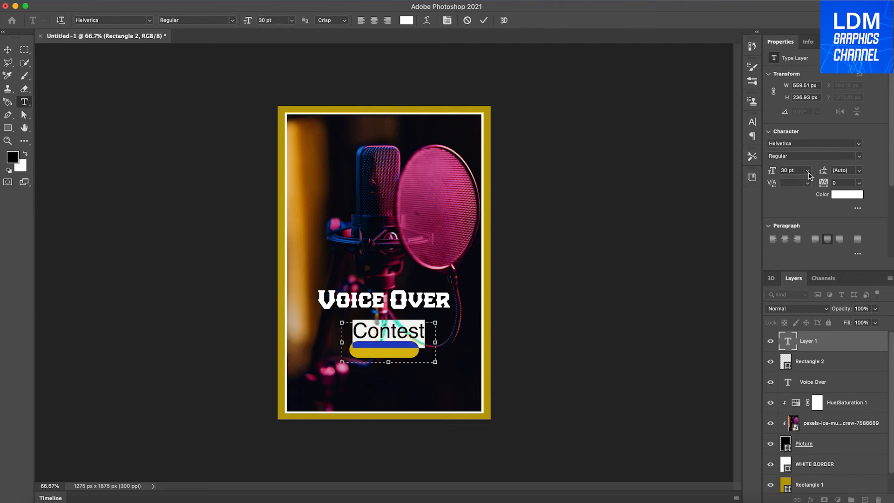
left_click(858, 156)
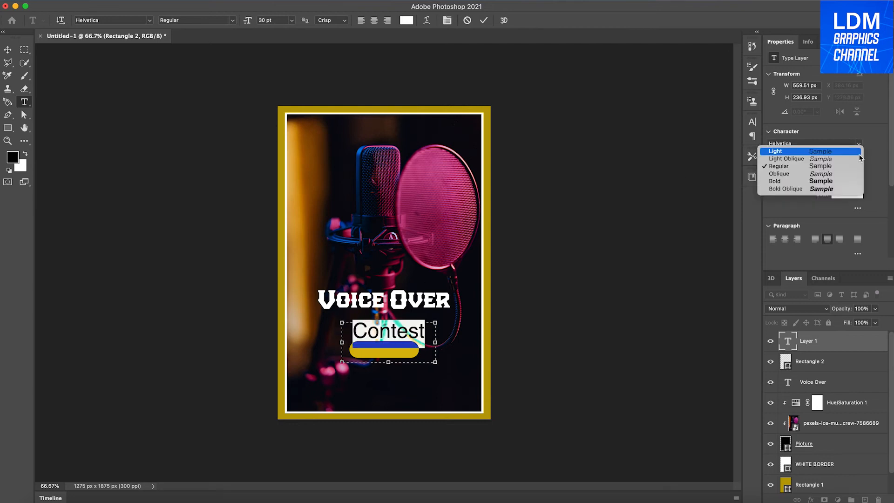
left_click(784, 181)
left_click_drag(787, 169, 779, 168)
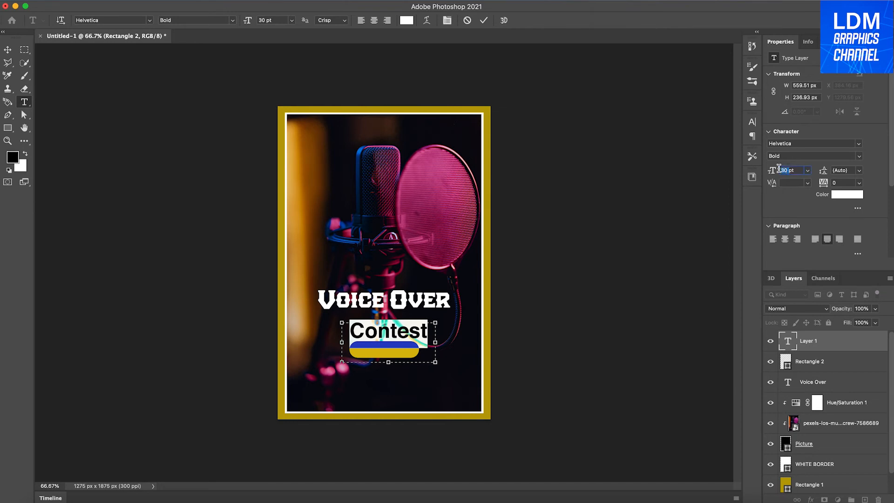
type("20")
key("Return")
left_click(484, 20)
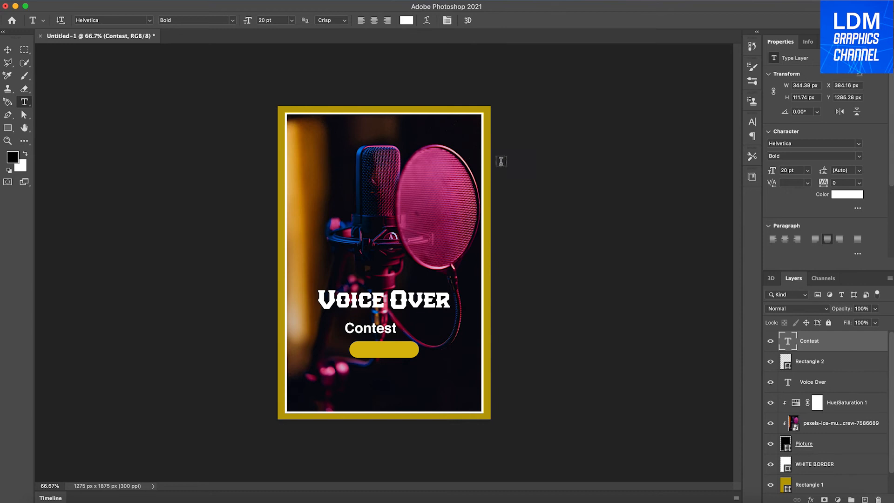
left_click(7, 49)
left_click_drag(367, 329, 380, 350)
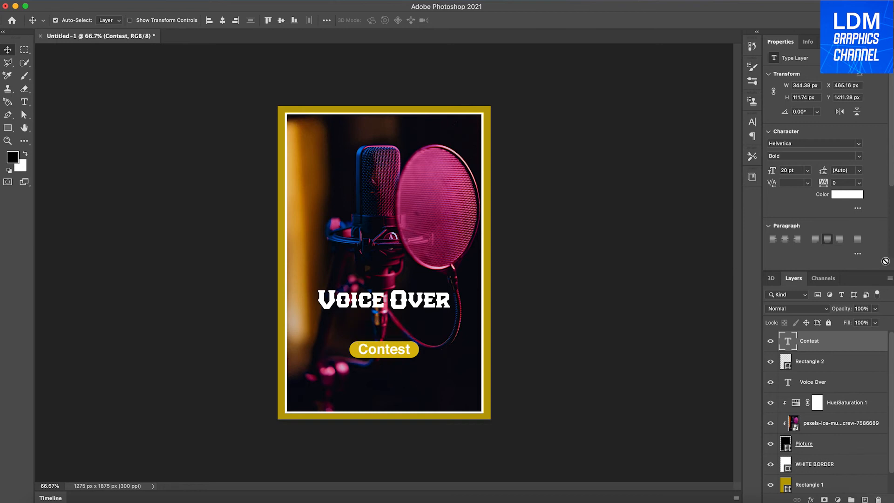
Step: Colour the "Contest" text black (#000000) and move it together with the gold rounded rectangle slightly up towards the title
left_click(846, 194)
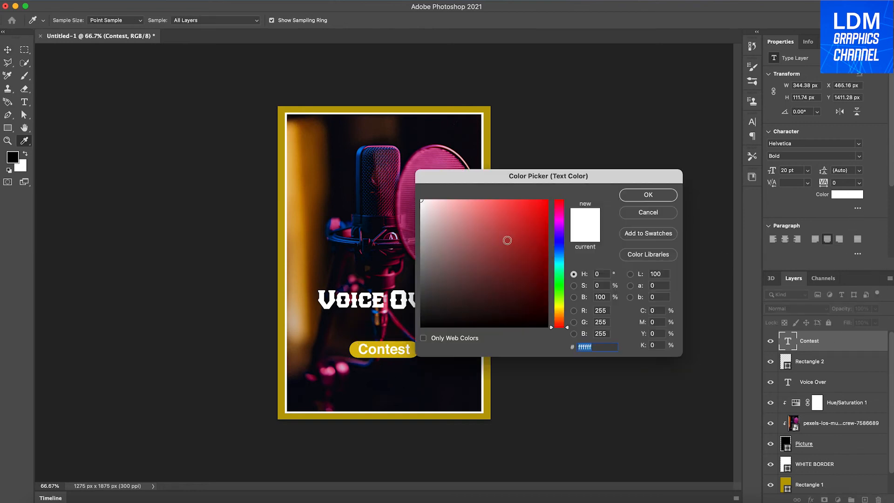
left_click_drag(454, 237, 421, 341)
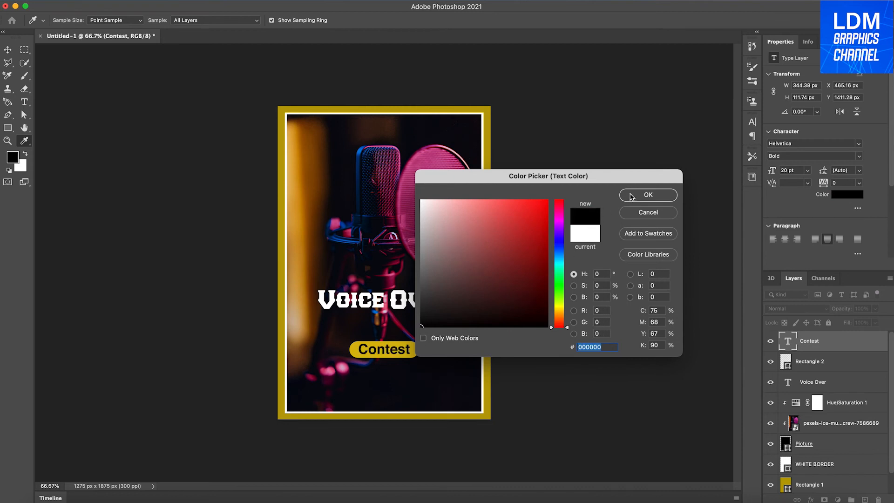
left_click(632, 196)
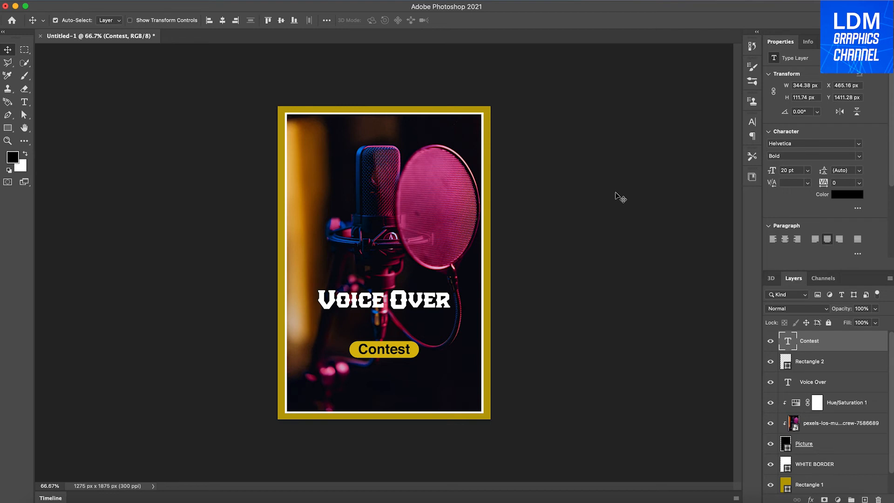
left_click(835, 365)
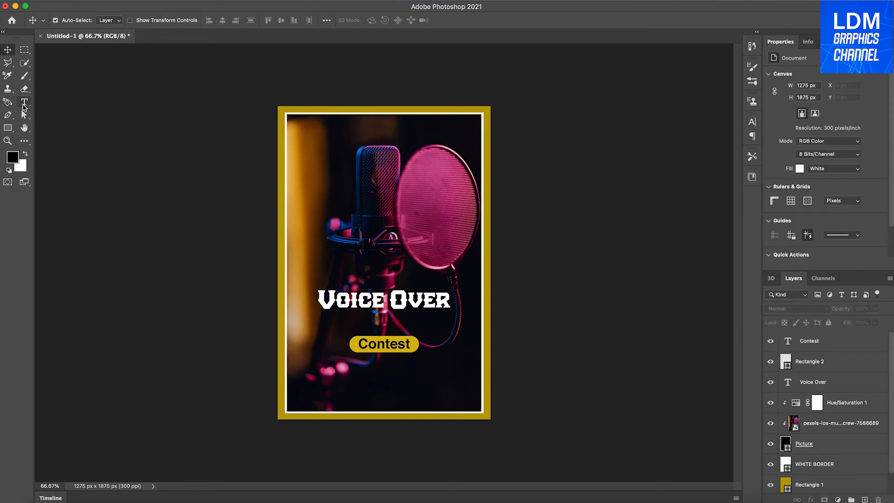
Step: Create a text box about 358 by 82 px near the photo's lower-left corner and set its text colour to white (#ffffff)
left_click(22, 106)
left_click_drag(310, 386, 369, 399)
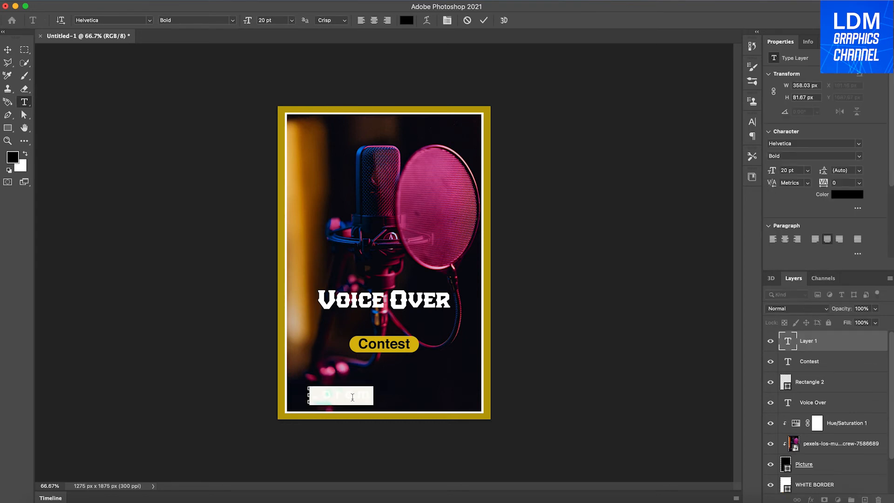
left_click(847, 194)
left_click_drag(451, 242, 429, 197)
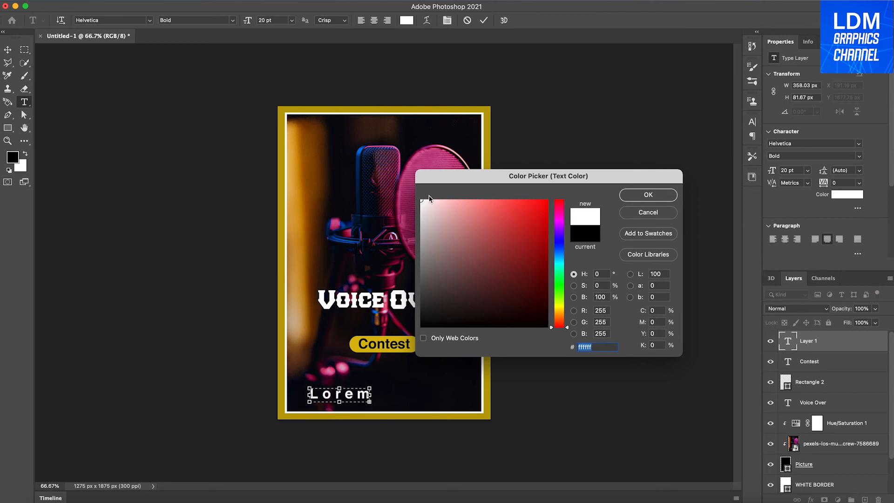
left_click(641, 198)
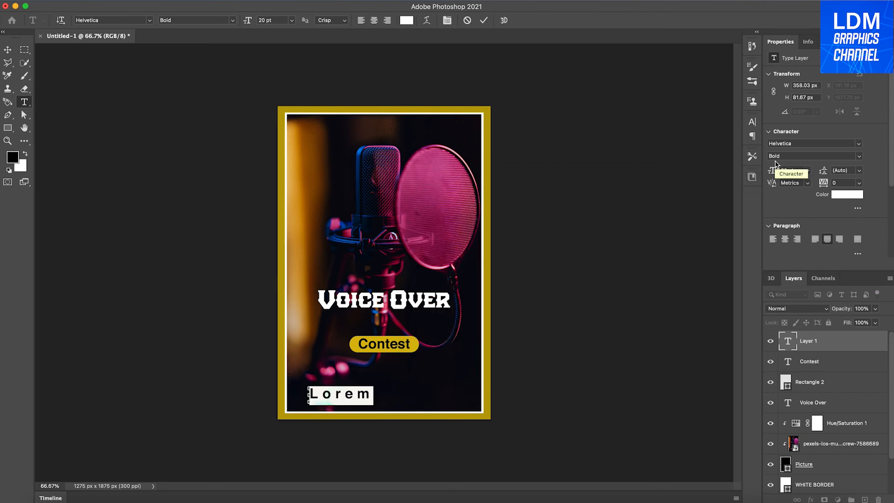
Step: Set the placeholder text in the new box to Helvetica Regular at 8 pt
left_click(791, 156)
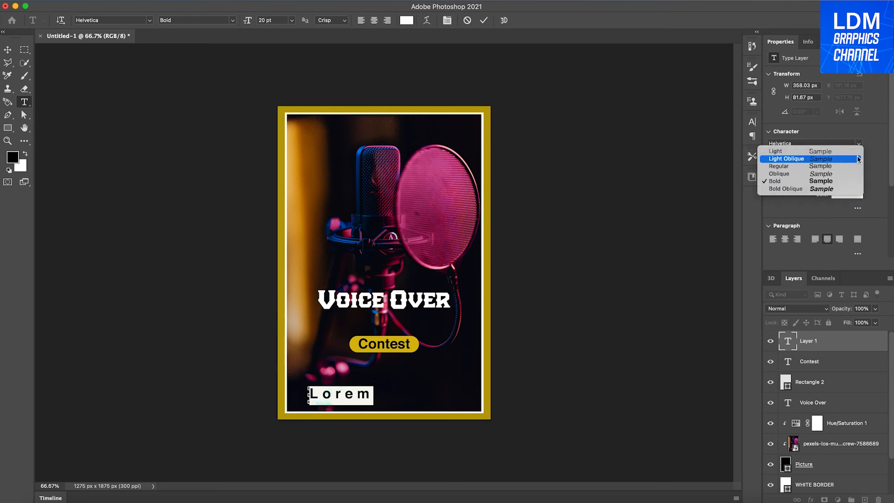
left_click(791, 165)
left_click(770, 172)
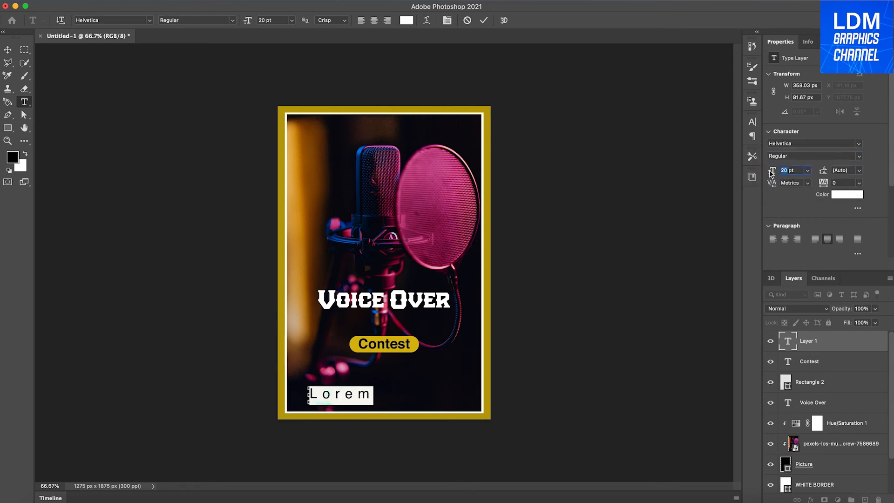
type("8")
key("Return")
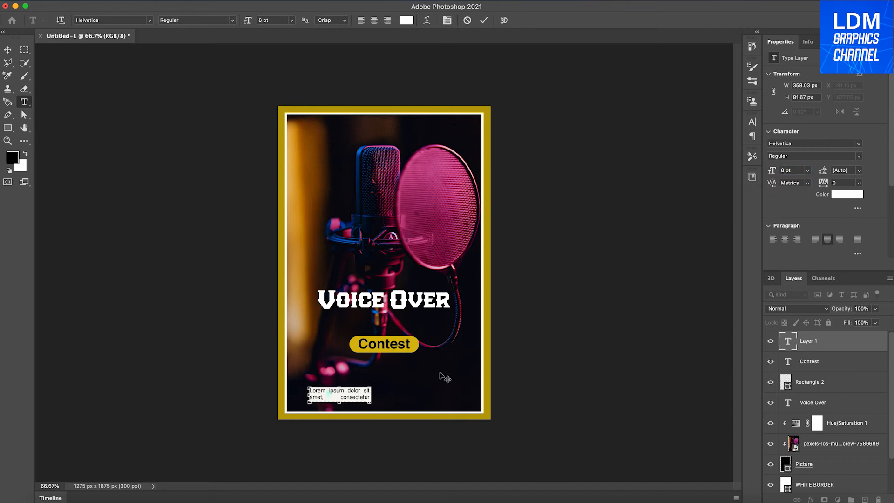
Step: Replace the placeholder with the event's address, its parts separated by vertical bars, and resize the box to about 477 by 54 px
double_click(320, 396)
key("super+a")
key("BackSpace")
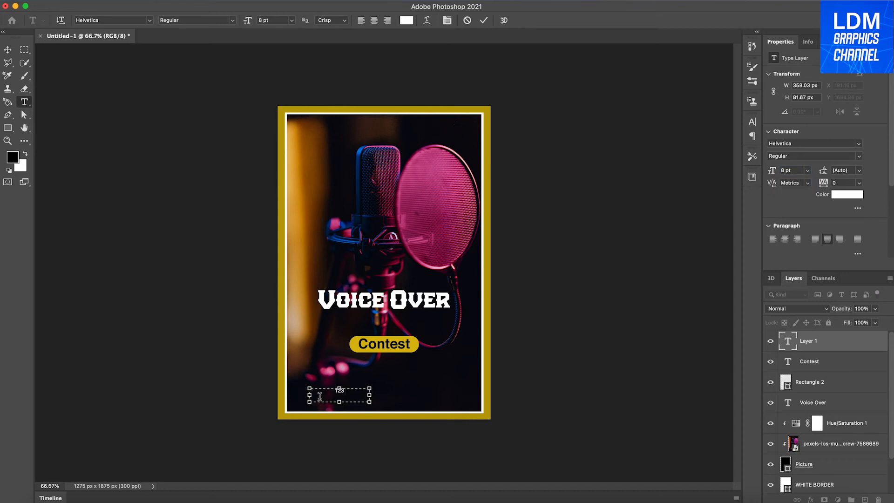
type("123 | East")
type(" Side")
type(" | New")
type(" Yor")
left_click_drag(370, 396, 349, 383)
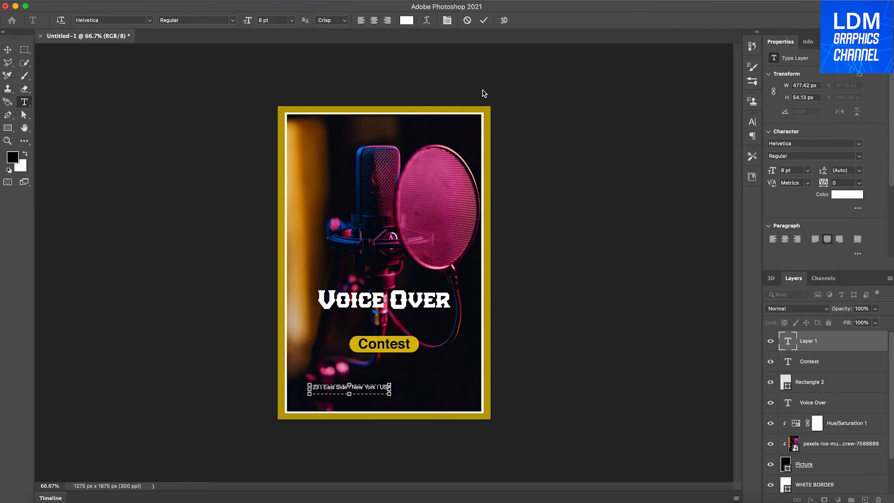
left_click(483, 20)
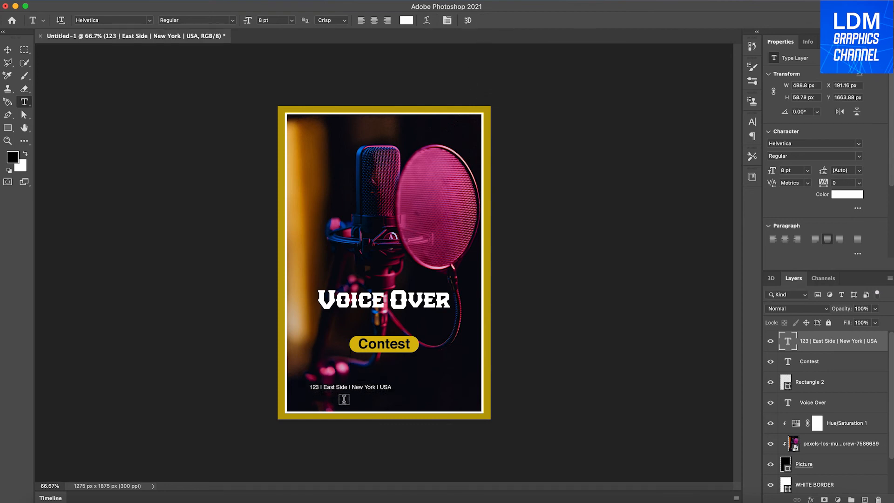
Step: Move the address line into the photo's lower-left corner, at about X 96 px and Y 1743 px
left_click(7, 50)
left_click_drag(349, 391, 333, 404)
key("Right")
key("Right")
key("Right")
key("Right")
key("Right")
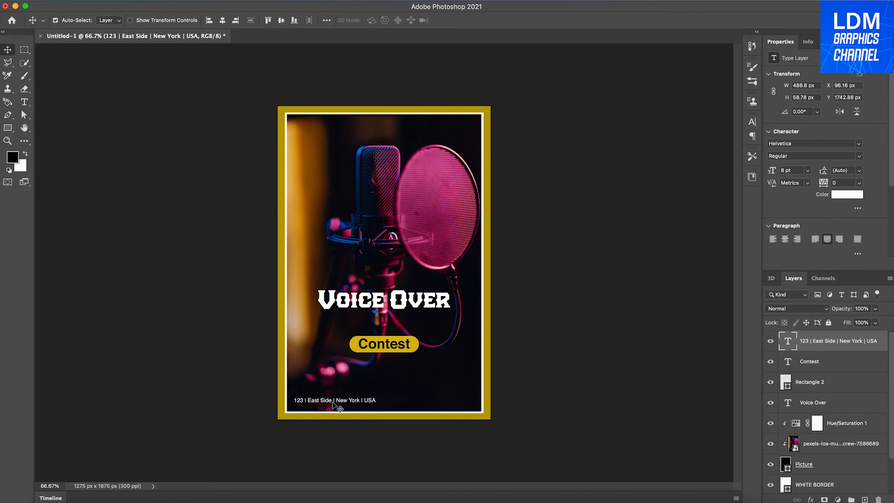
key("Down")
Step: Create a text box about 763 by 205 px over the upper part of the photo and enter "RADIO WALL PRESENTS"
key("t")
left_click_drag(317, 145, 444, 177)
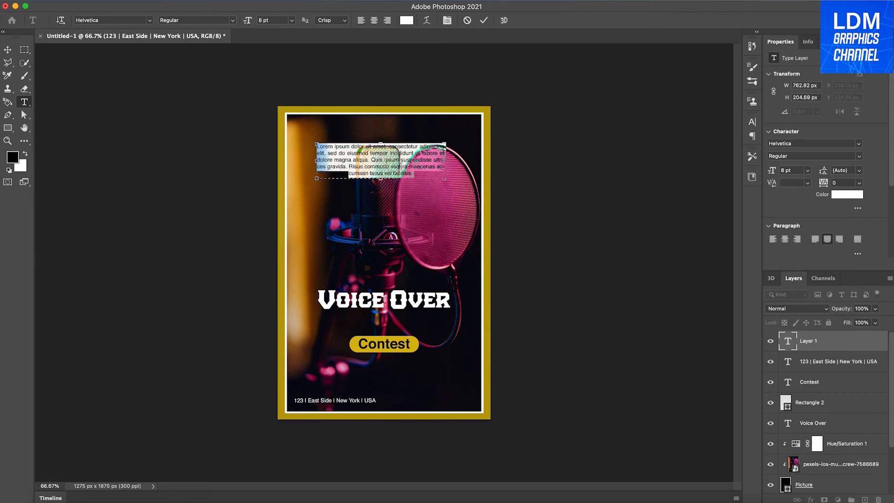
key("super+a")
key("BackSpace")
type("RADIO WALL")
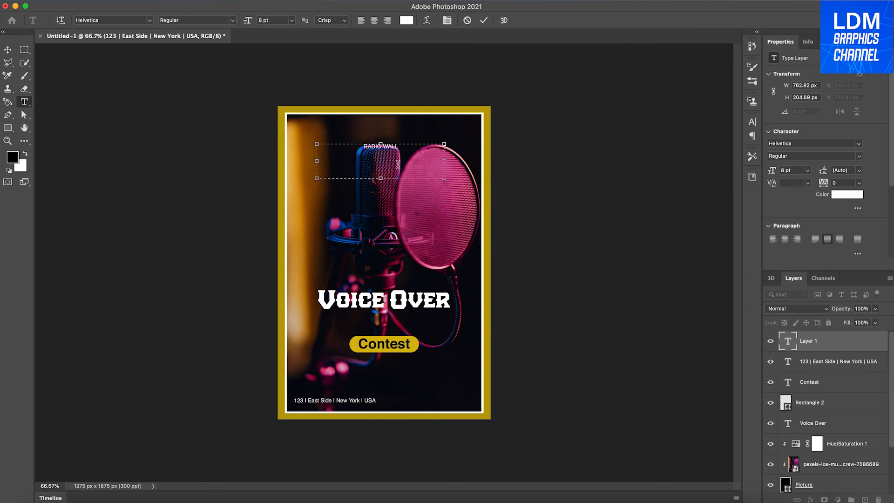
type(" PRESENTS")
Step: Set the "RADIO WALL PRESENTS" text to Montserrat Light at 11 pt
key("super+a")
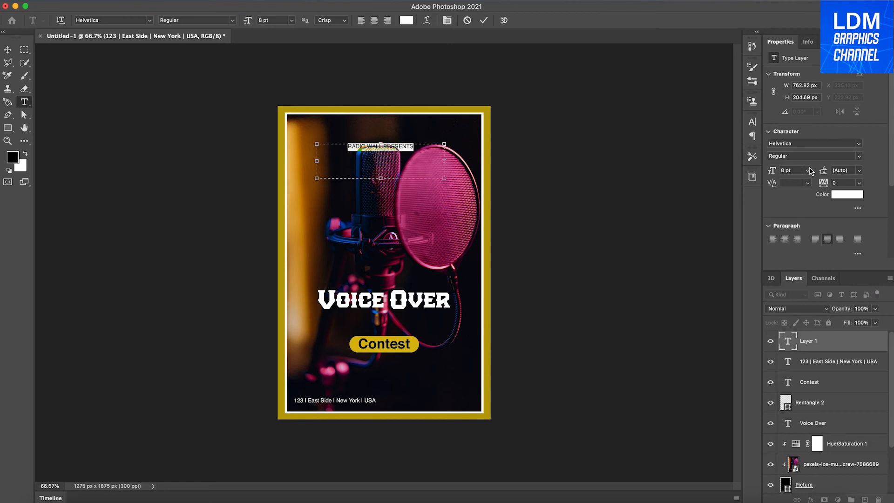
left_click(807, 171)
left_click(796, 232)
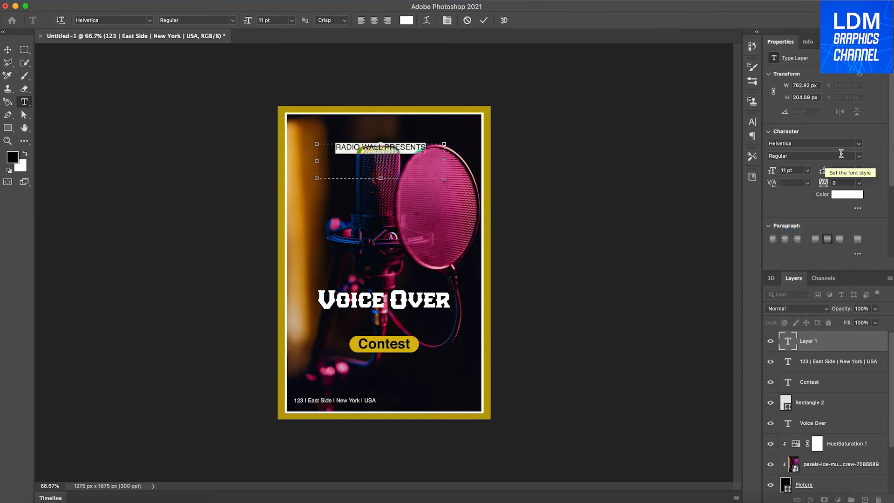
left_click(860, 157)
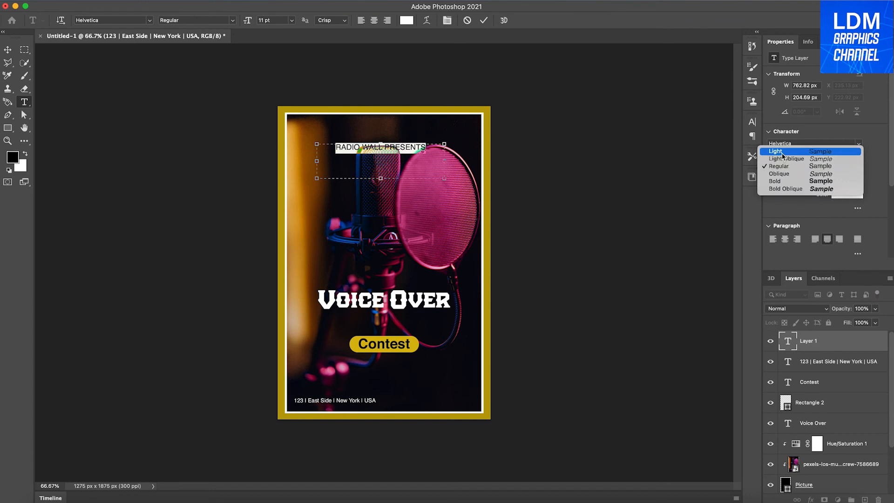
left_click(858, 150)
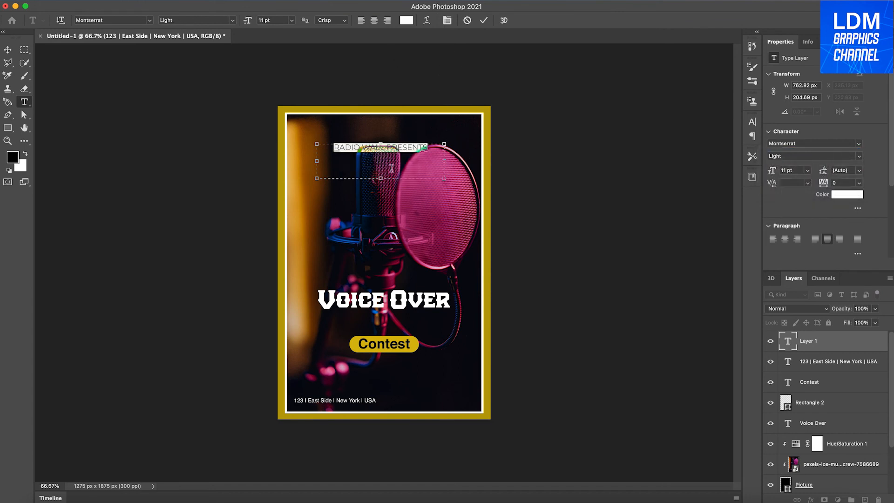
Step: Shrink the "RADIO WALL PRESENTS" text box around its single line to about 574 by 64 px
left_click_drag(381, 178, 386, 157)
left_click_drag(444, 147, 415, 147)
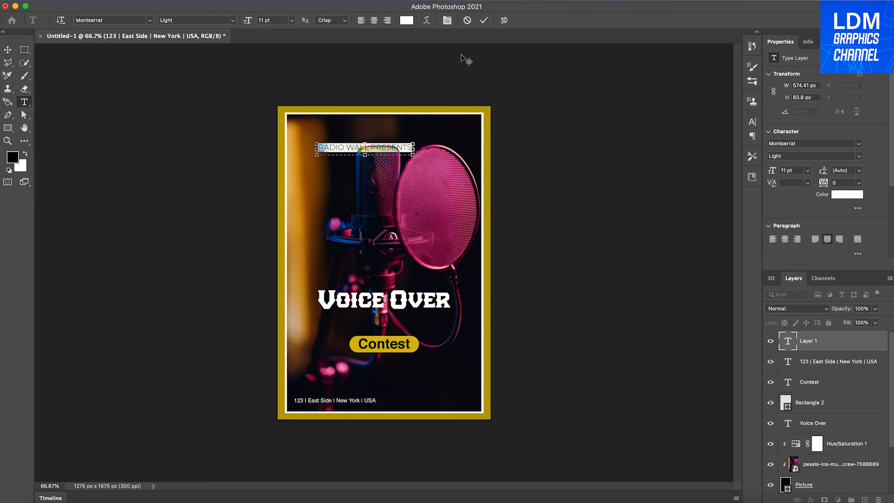
left_click(483, 20)
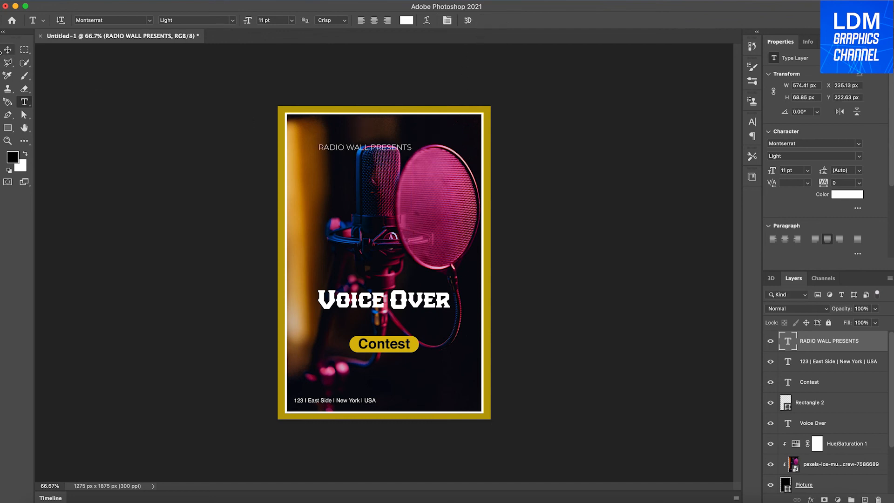
Step: Move "RADIO WALL PRESENTS" above the microphone near the photo's upper edge and centre it horizontally on the canvas
left_click(8, 49)
left_click_drag(362, 150, 379, 128)
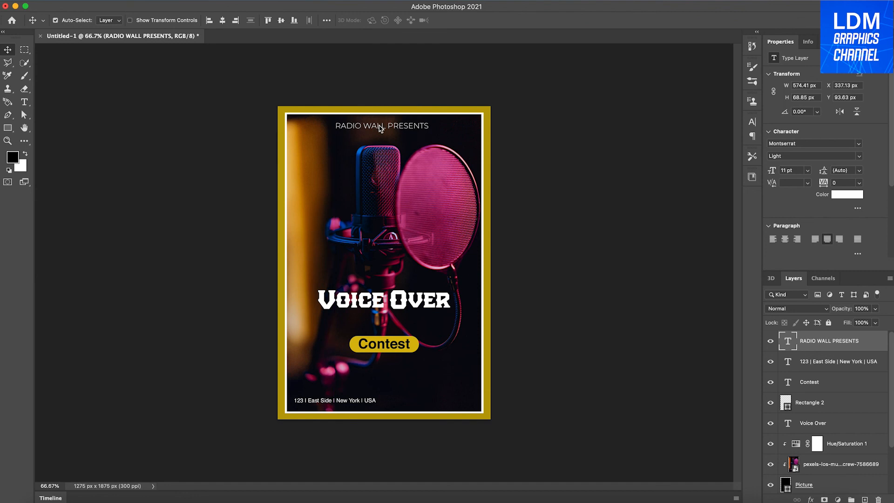
left_click(222, 20)
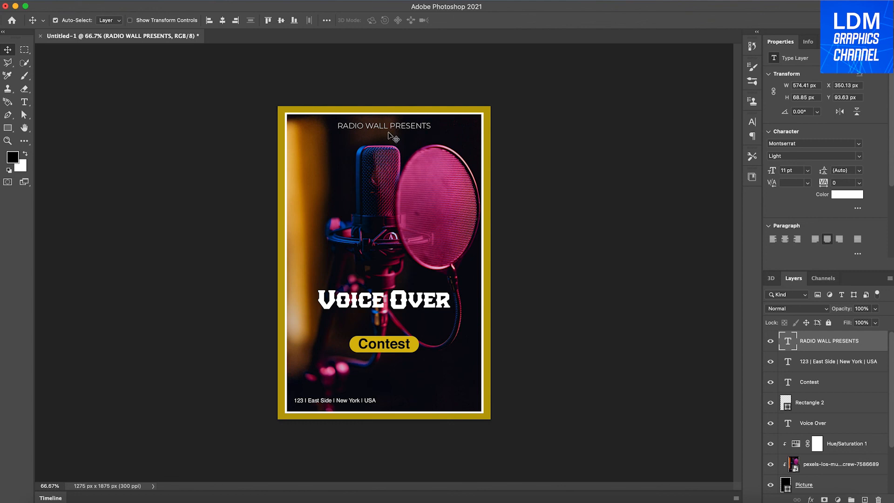
Step: Create a text box about 403 by 154 px over the microphone's lower left side and enter "Coming Soon"
left_click(24, 102)
mouse_move(315, 204)
left_mouse_down()
mouse_move(394, 219)
mouse_move(386, 230)
left_mouse_up()
left_click(355, 223)
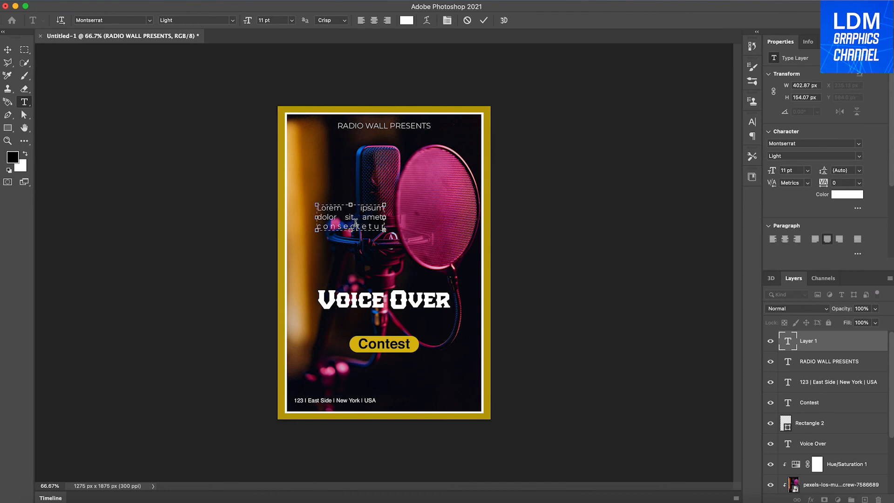
key("super+a")
type("Coming")
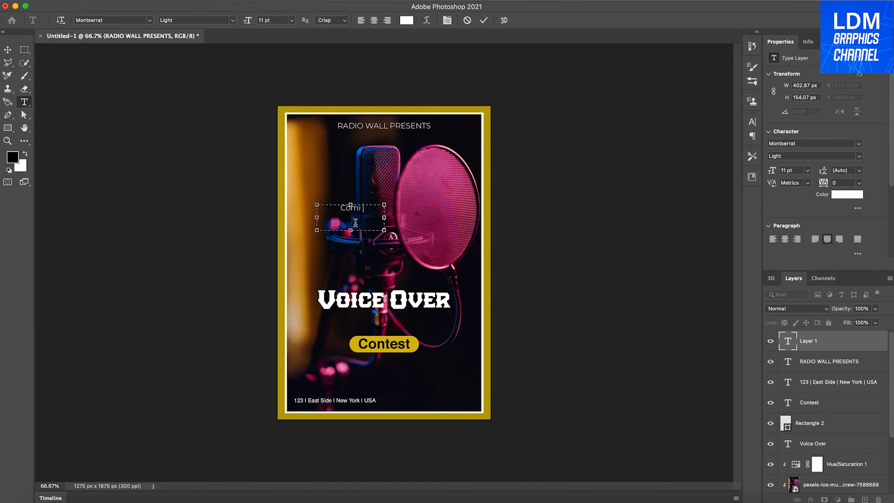
type(" Soon")
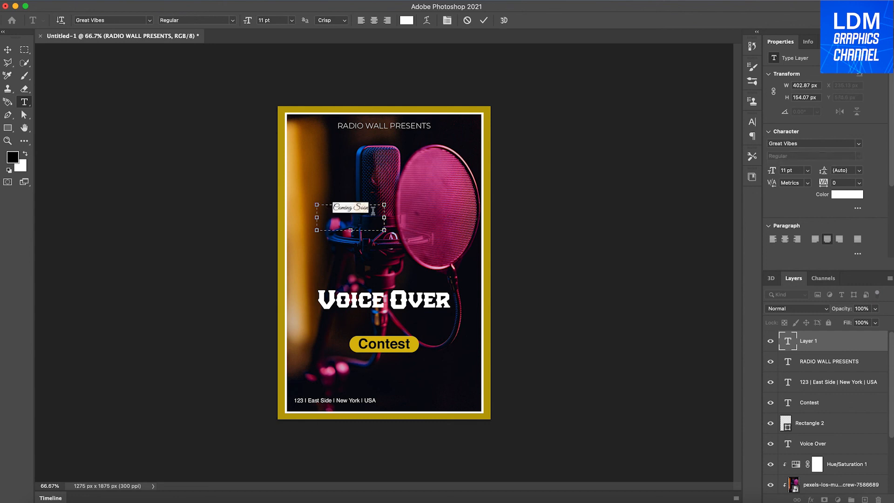
Step: Set the "Coming Soon" text to Great Vibes at 22 pt and resize its box to about 289 by 196 px
left_click(765, 168)
type("22")
key("Return")
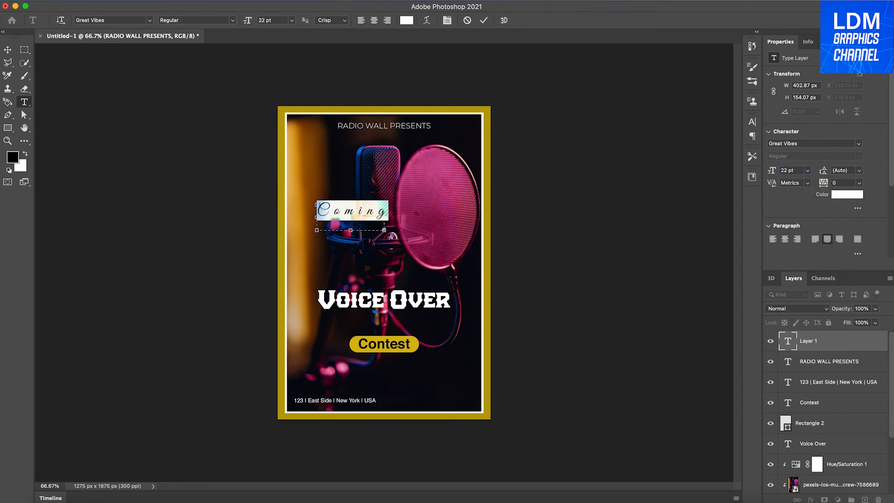
left_click(359, 222)
left_click_drag(384, 217, 343, 238)
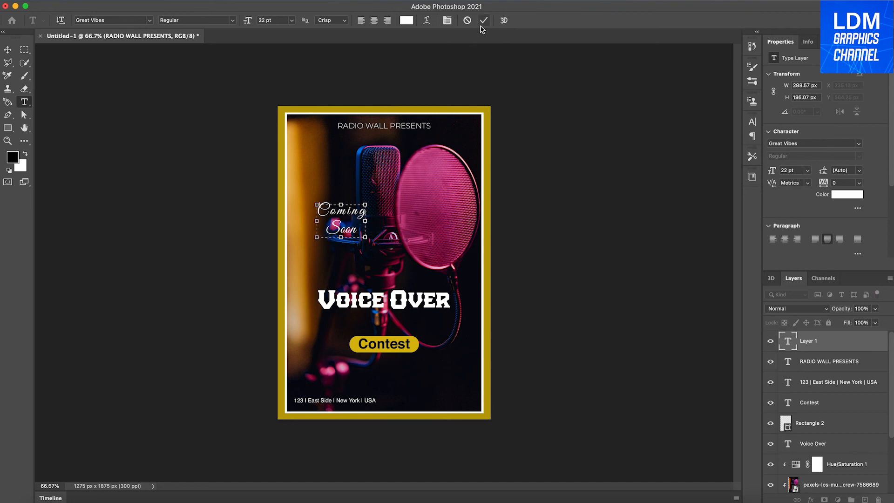
left_click(483, 22)
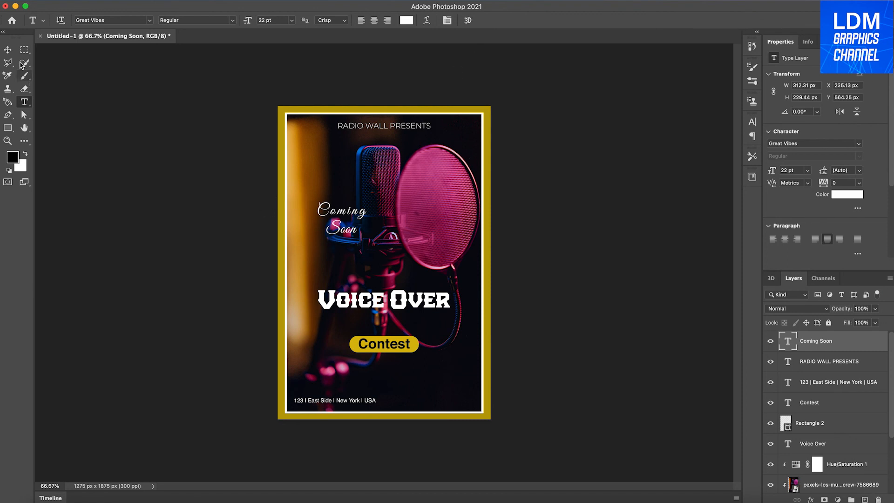
Step: Move the "Coming Soon" text into the photo's lower-right corner, at about X 891 px and Y 1583 px
left_click(8, 50)
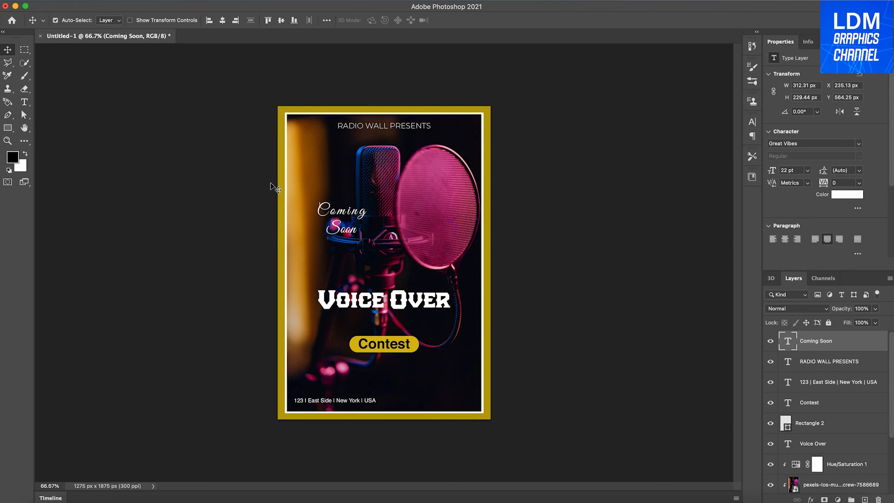
left_click_drag(335, 213, 443, 384)
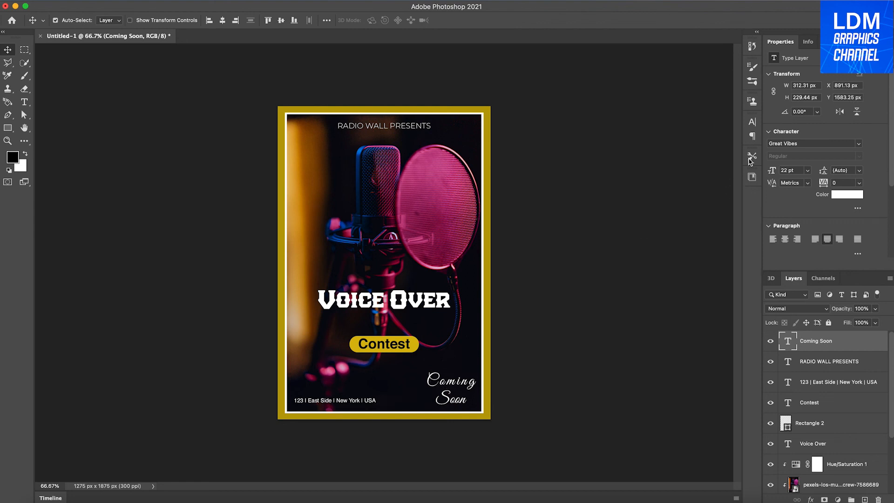
Step: Try rotating the "Coming Soon" text by 30° and set its angle back to 0°
left_click(807, 112)
left_click(816, 112)
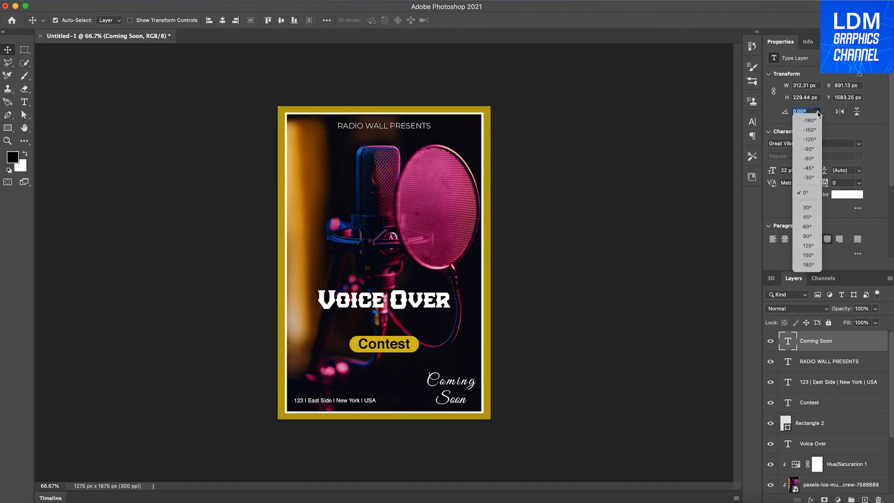
left_click(810, 208)
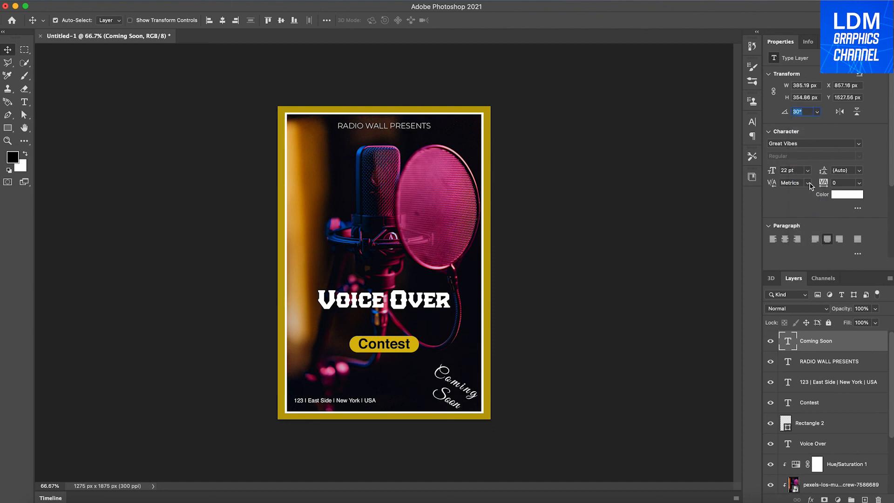
left_click(816, 112)
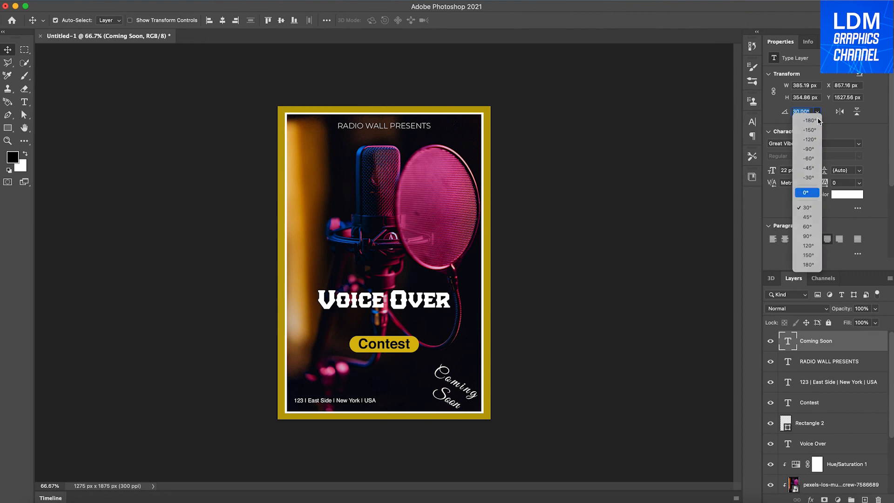
left_click(811, 192)
Step: Rotate the "Coming Soon" text to -30° and move it slightly right, closer to the white border
left_click(817, 112)
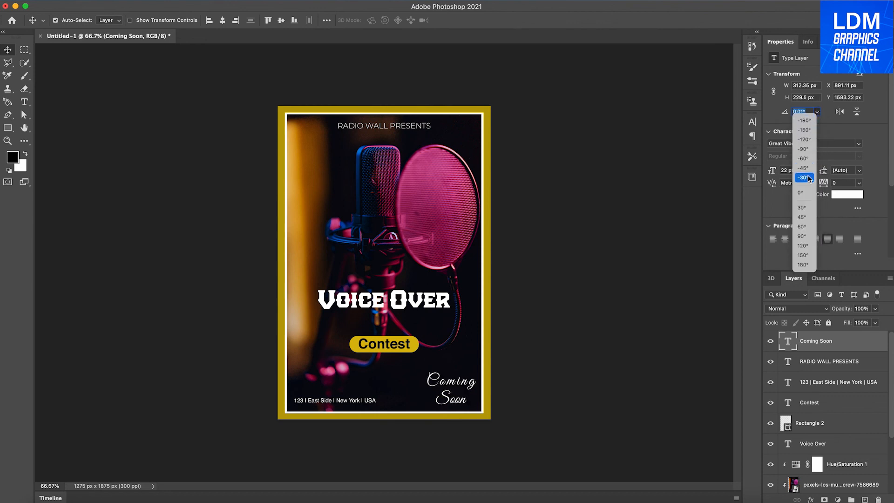
type("-30")
key("Return")
left_click_drag(457, 380, 469, 381)
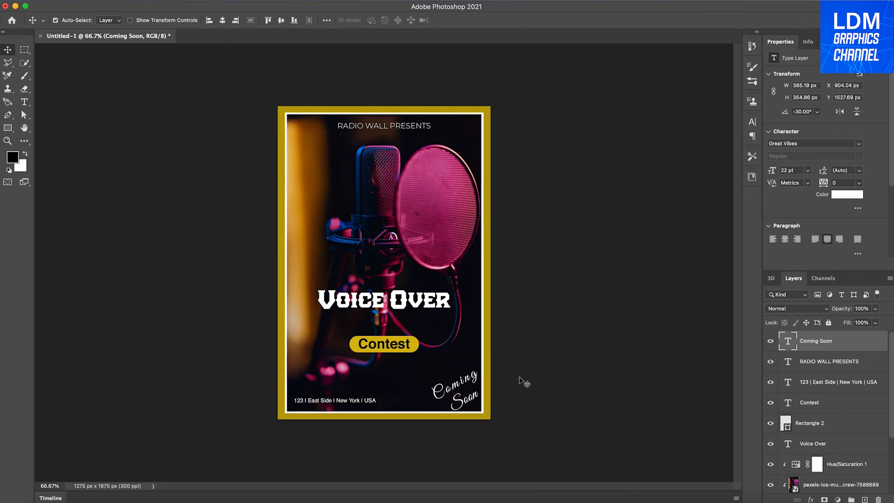